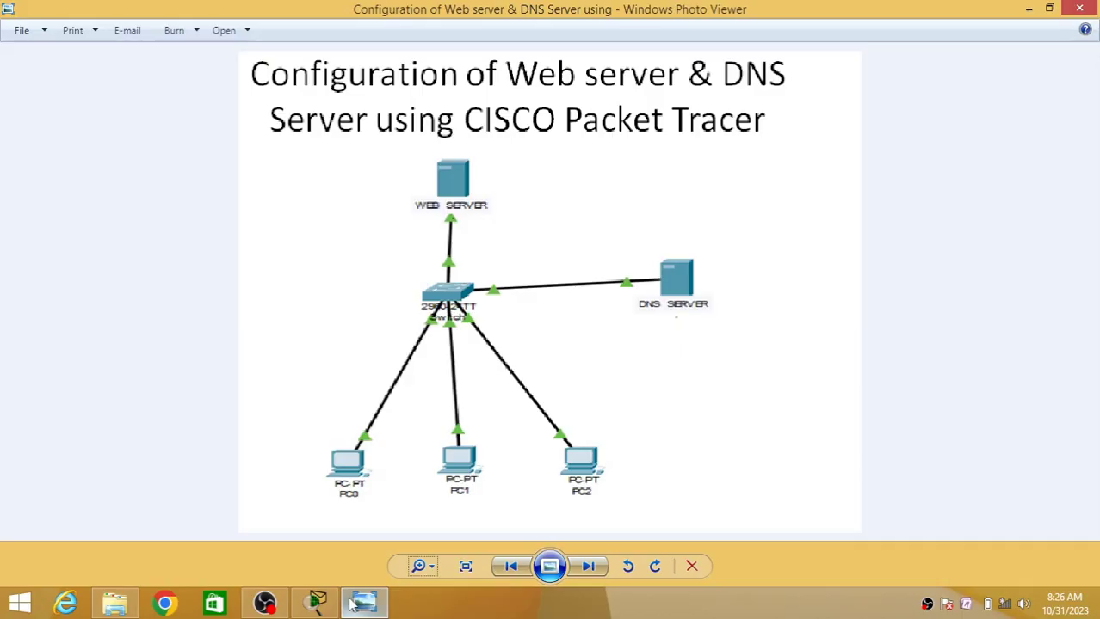
# Step: Place a PC (PC0) at the lower left of the workspace
pyautogui.click(318, 604)
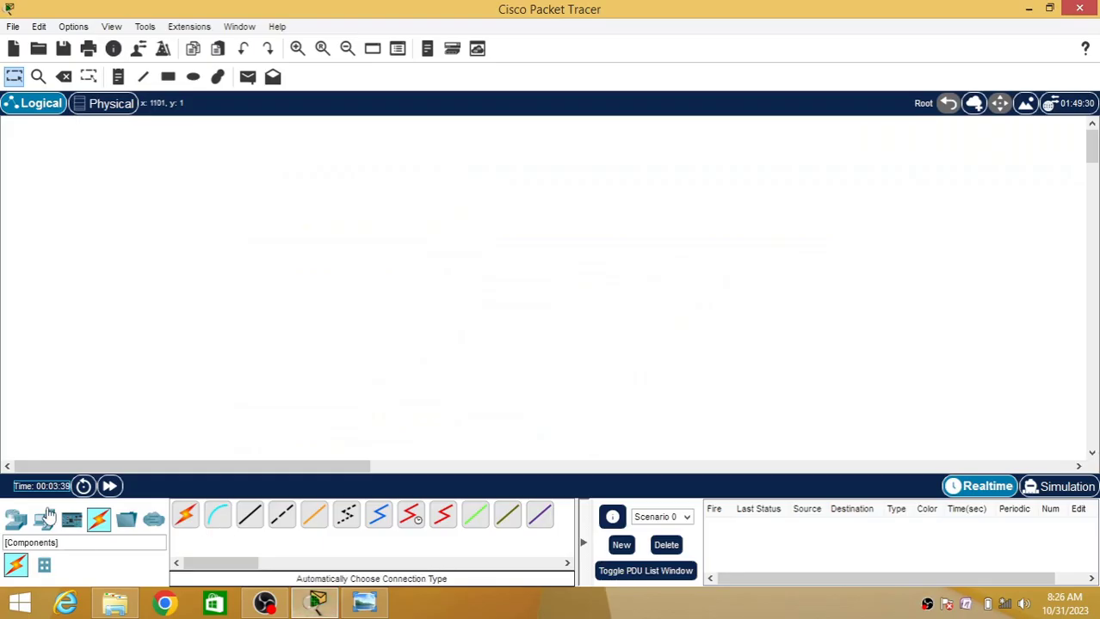
pyautogui.click(17, 523)
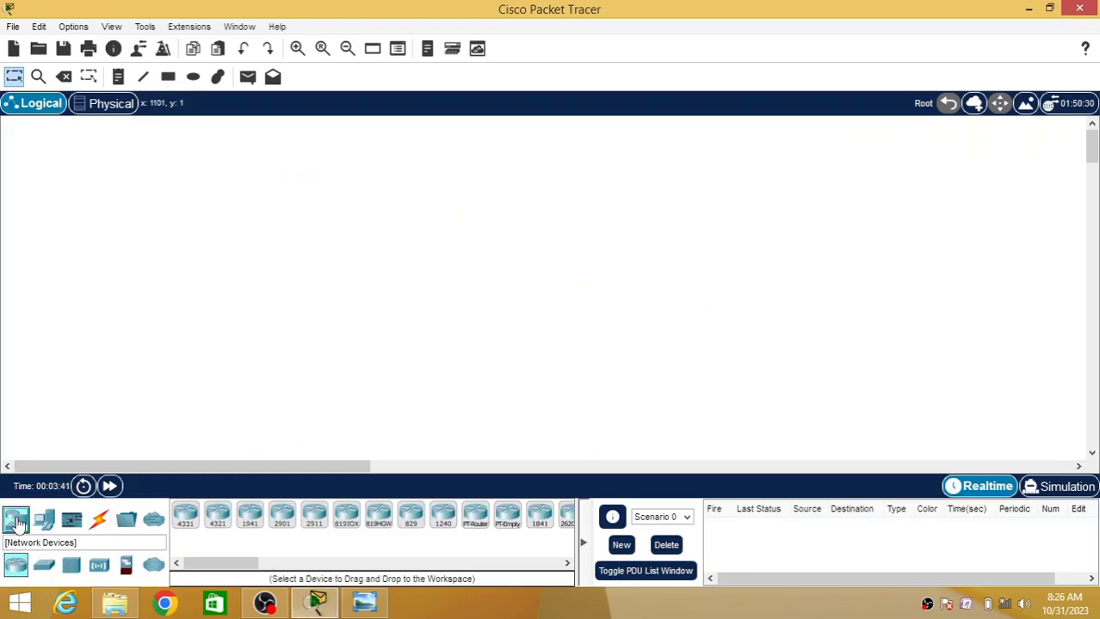
pyautogui.click(44, 522)
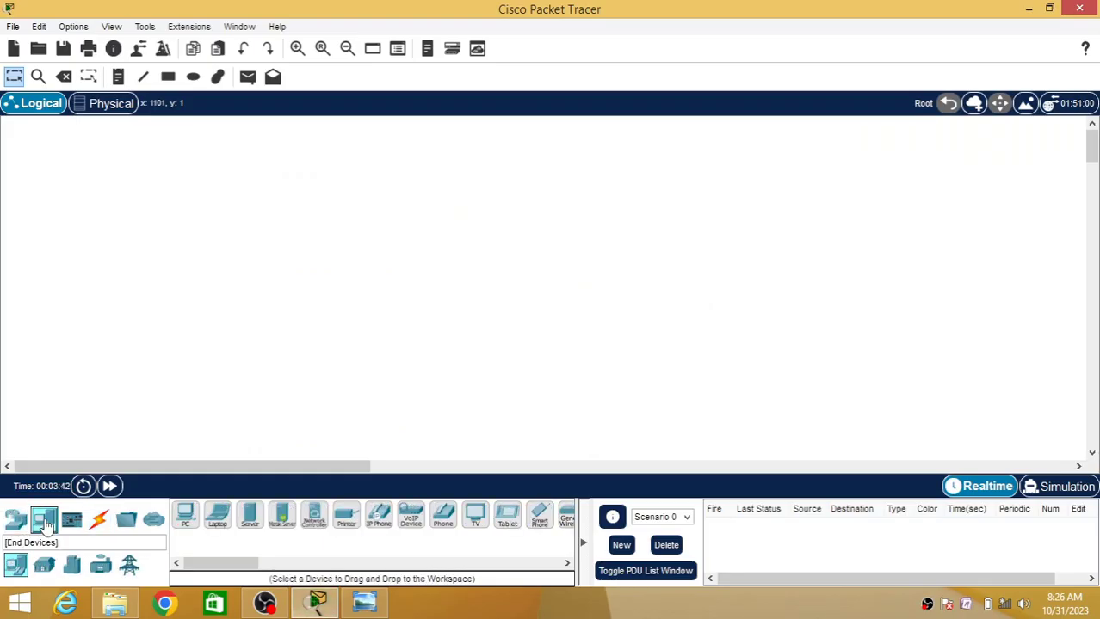
pyautogui.click(185, 516)
pyautogui.click(91, 394)
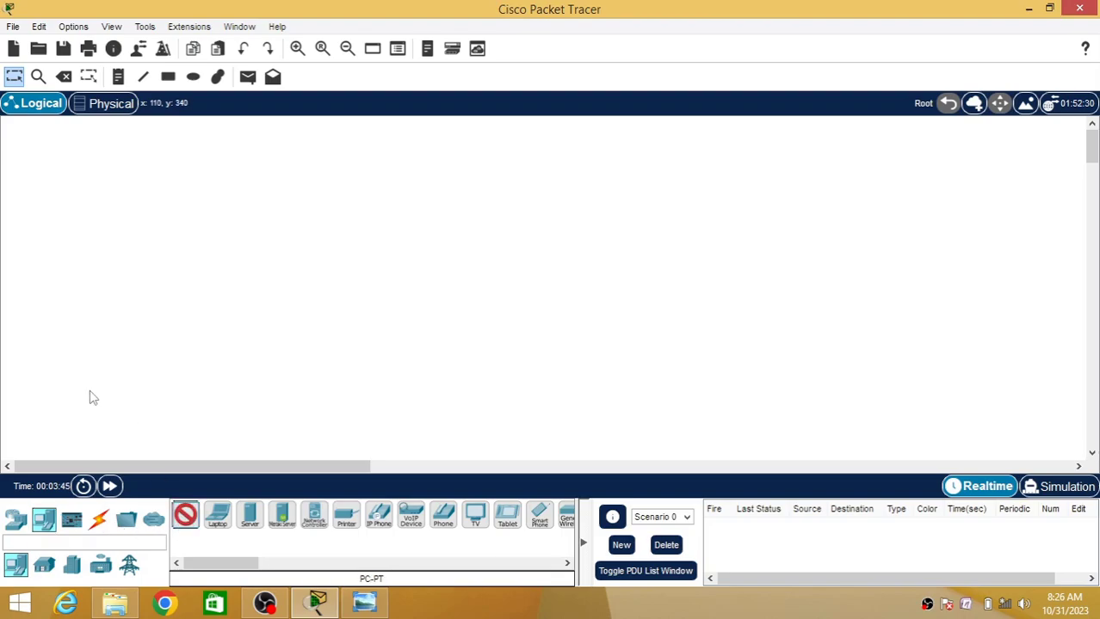
# Step: Add two servers, Server0 near the top and Server1 below it
pyautogui.click(249, 516)
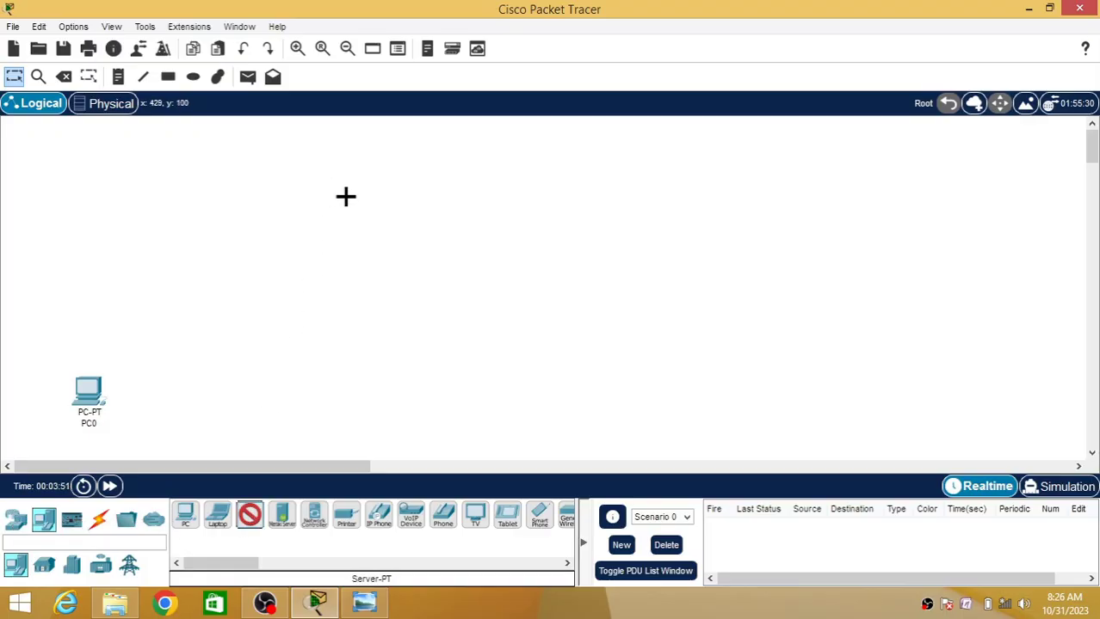
pyautogui.click(346, 198)
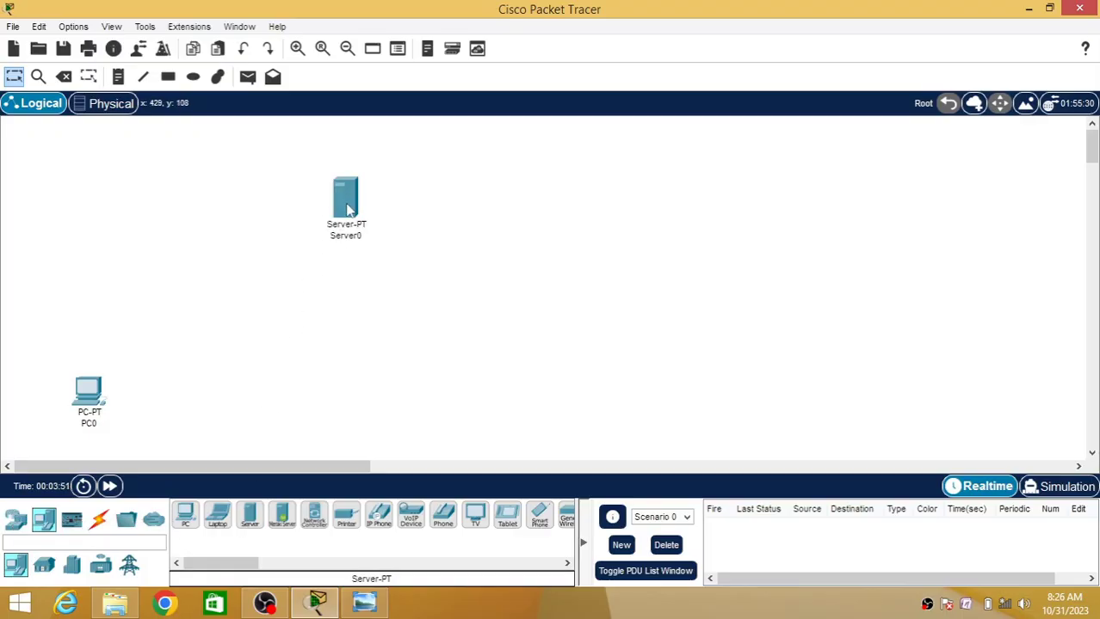
pyautogui.click(250, 517)
pyautogui.click(353, 316)
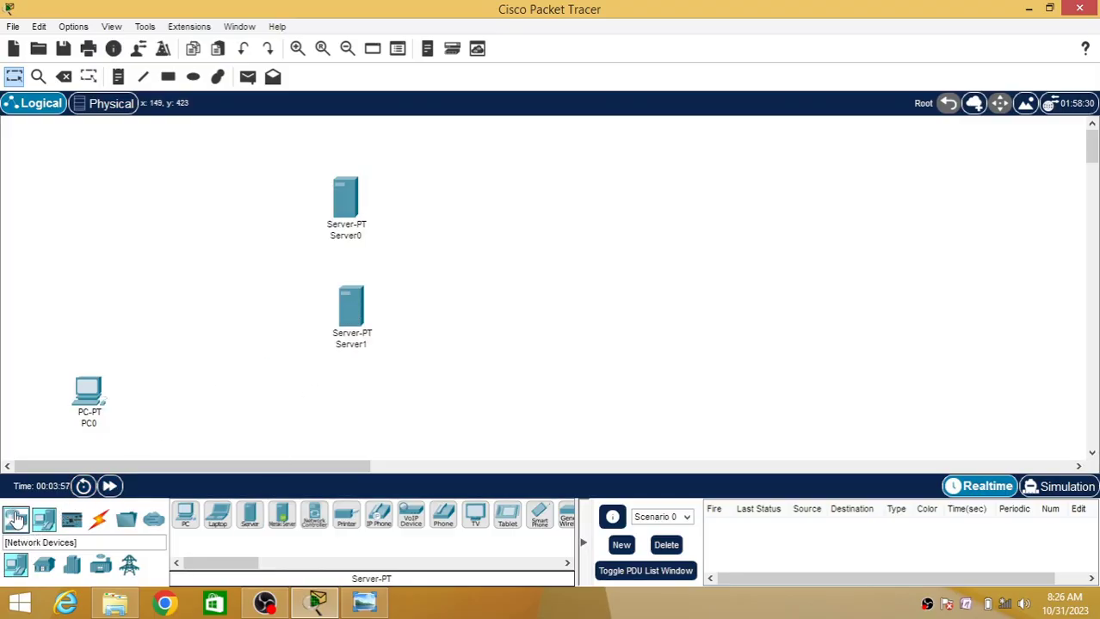
# Step: Place a 2960 switch (Switch0) between PC0 and the servers
pyautogui.click(17, 519)
pyautogui.click(44, 565)
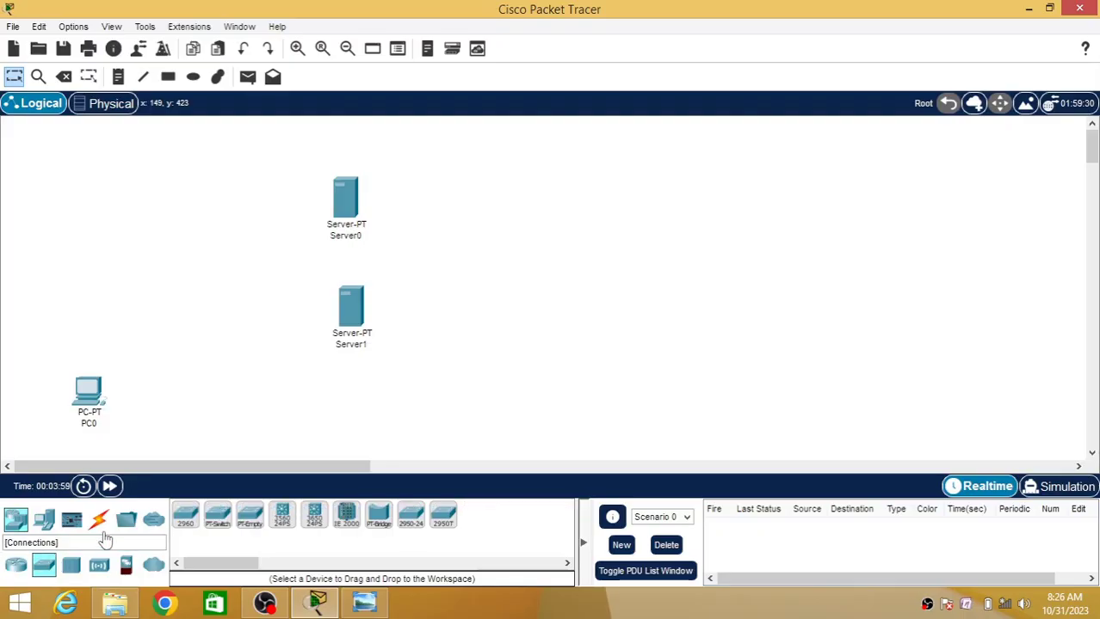
pyautogui.click(185, 516)
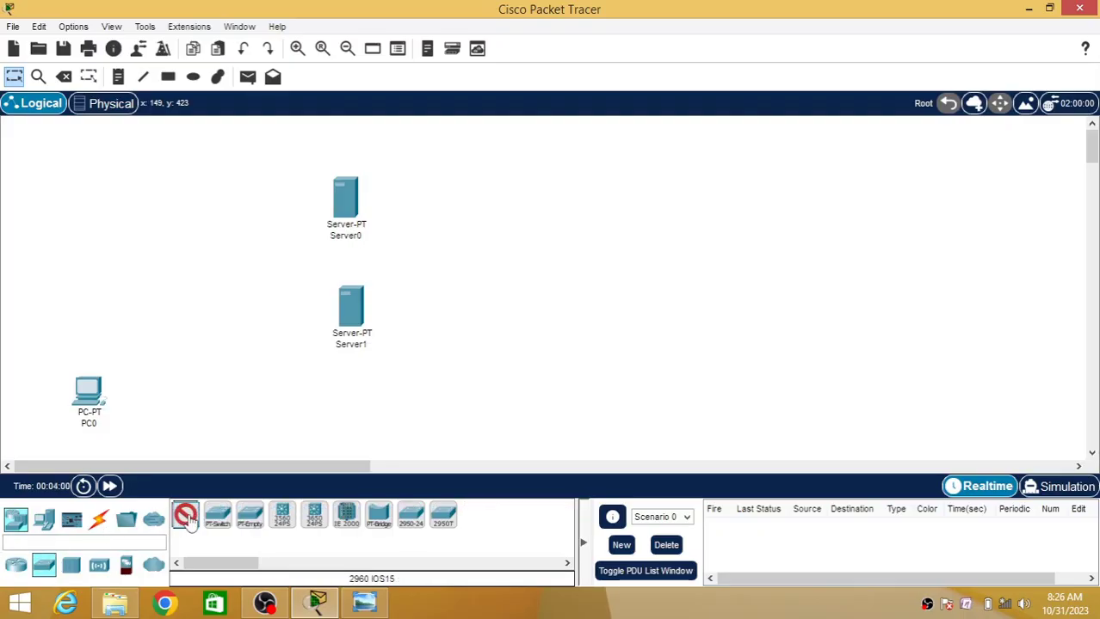
pyautogui.click(181, 299)
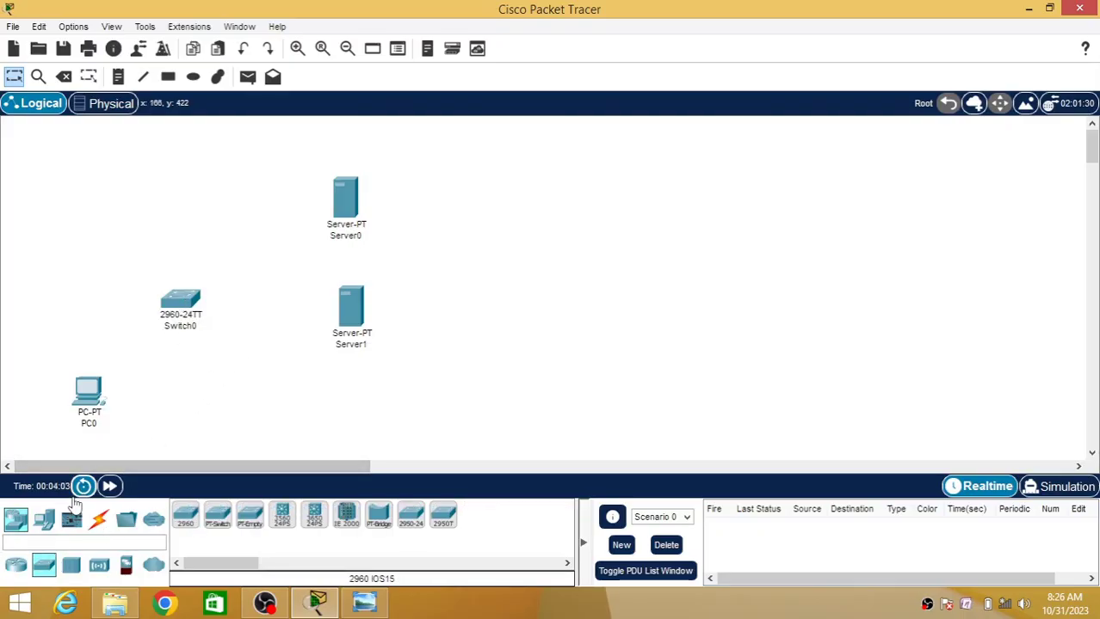
# Step: Link Switch0 to PC0, Server0 and Server1 with automatically chosen cables
pyautogui.click(99, 518)
pyautogui.click(185, 517)
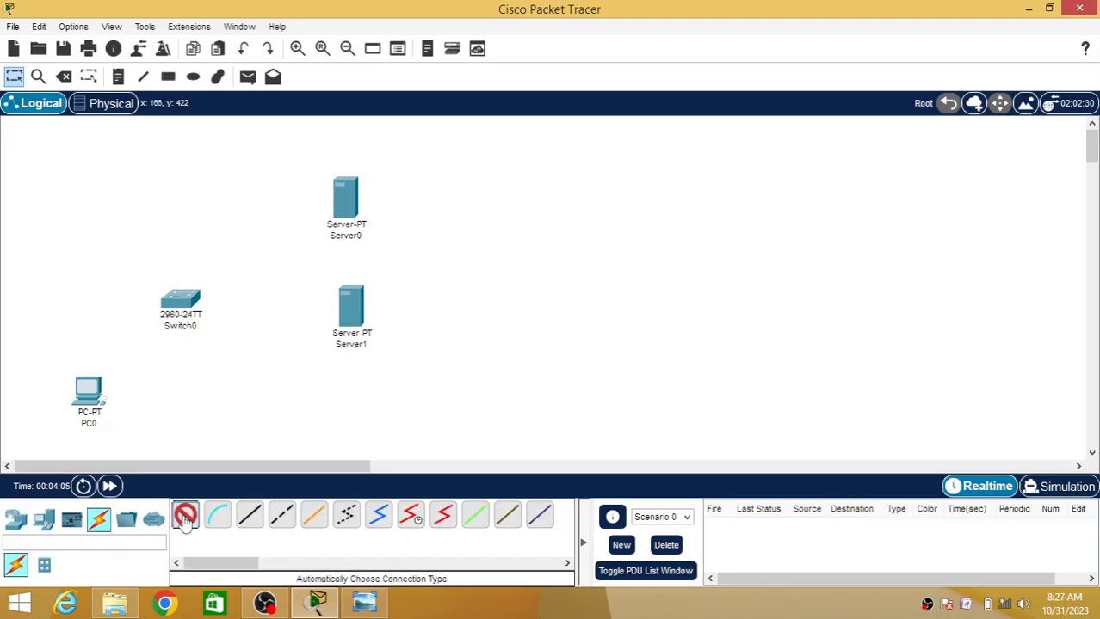
pyautogui.click(179, 306)
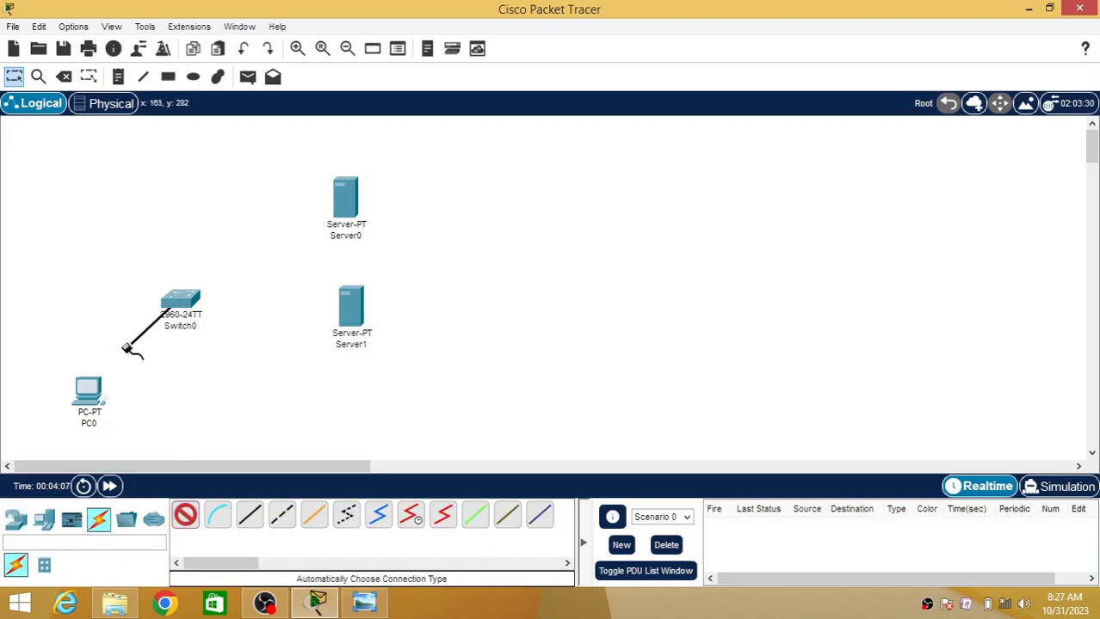
pyautogui.click(89, 389)
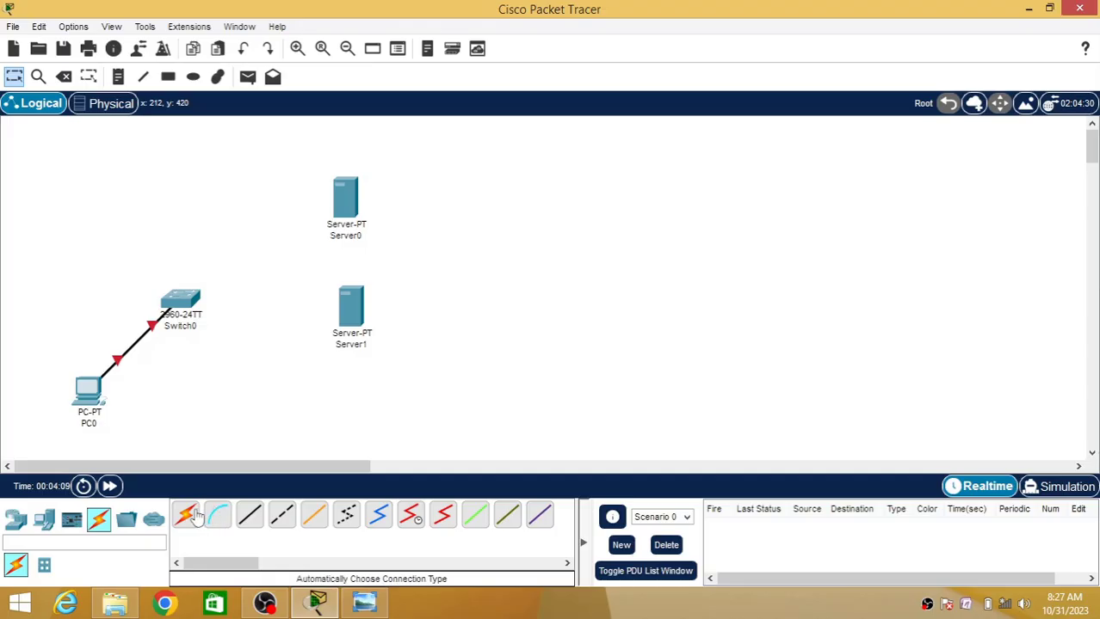
pyautogui.click(186, 516)
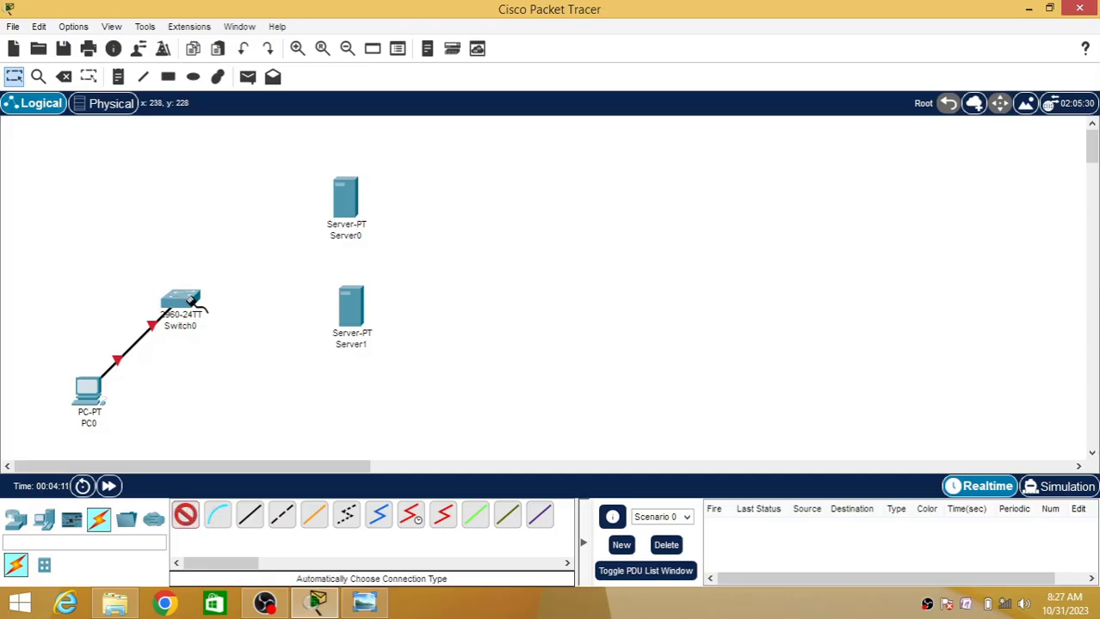
pyautogui.click(191, 299)
pyautogui.click(344, 198)
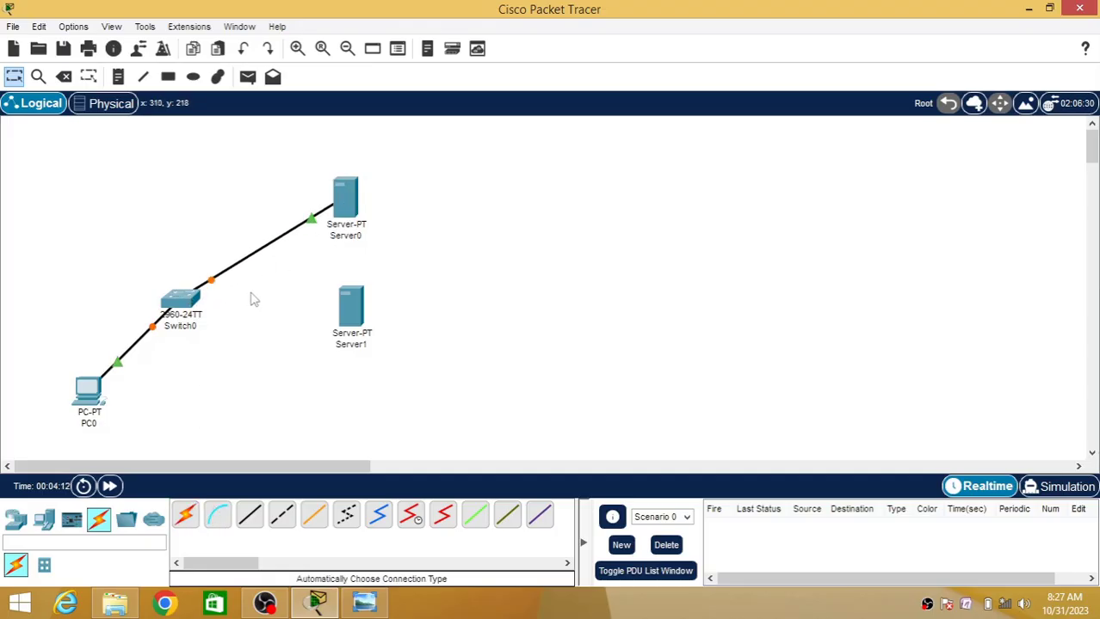
pyautogui.click(186, 516)
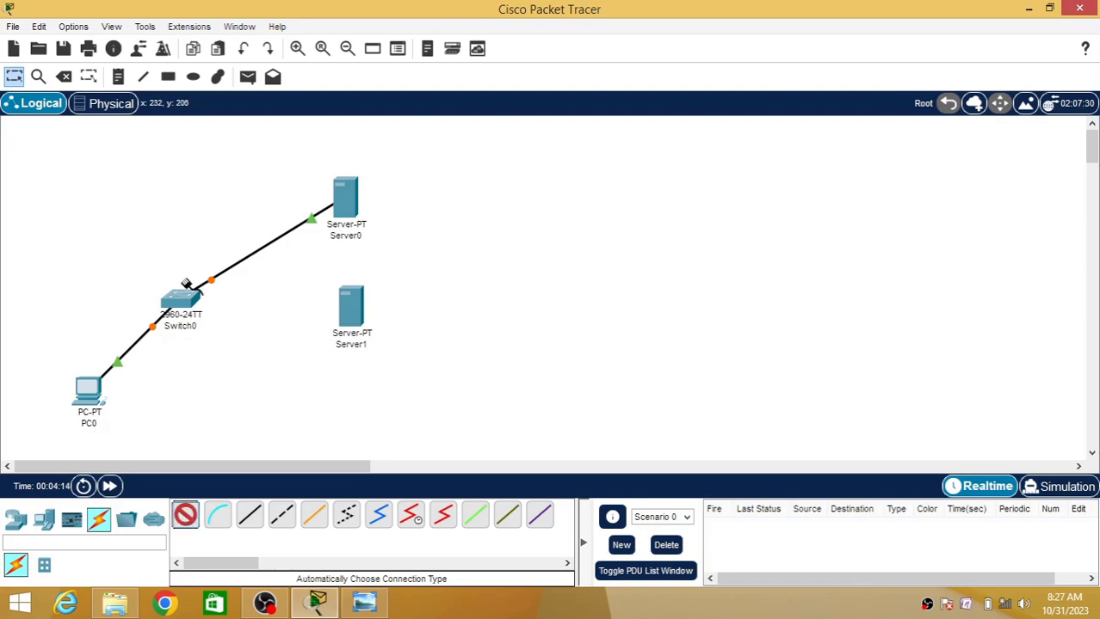
pyautogui.click(185, 299)
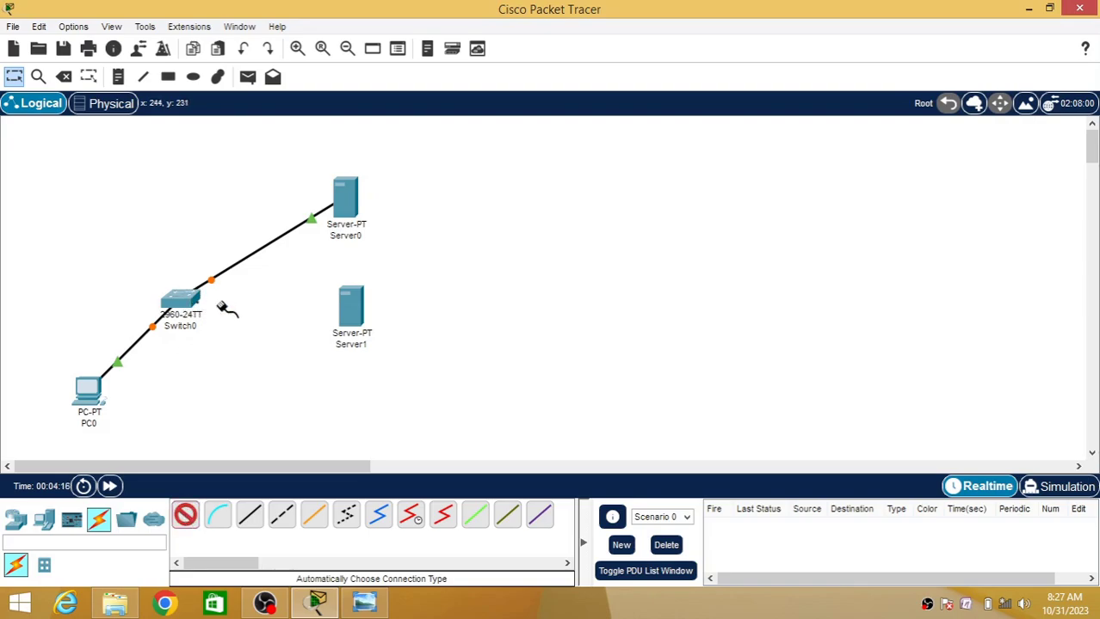
pyautogui.click(351, 312)
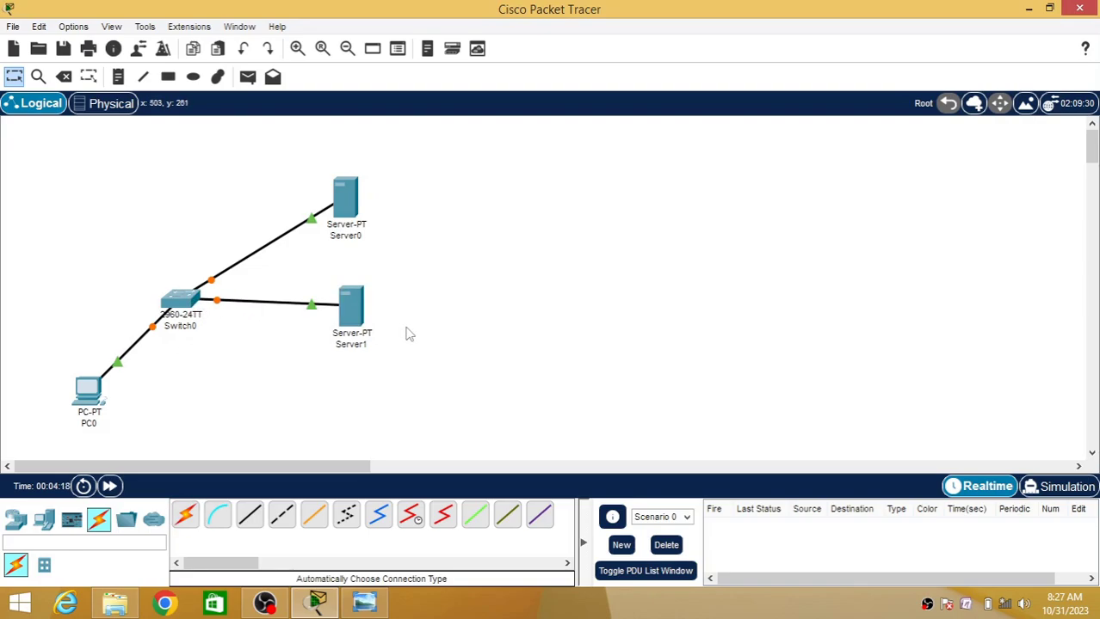
# Step: Relabel Server0 as 'WEB SERVER (DEFAULT GATEWAY)' and nudge it slightly up and left
pyautogui.click(357, 236)
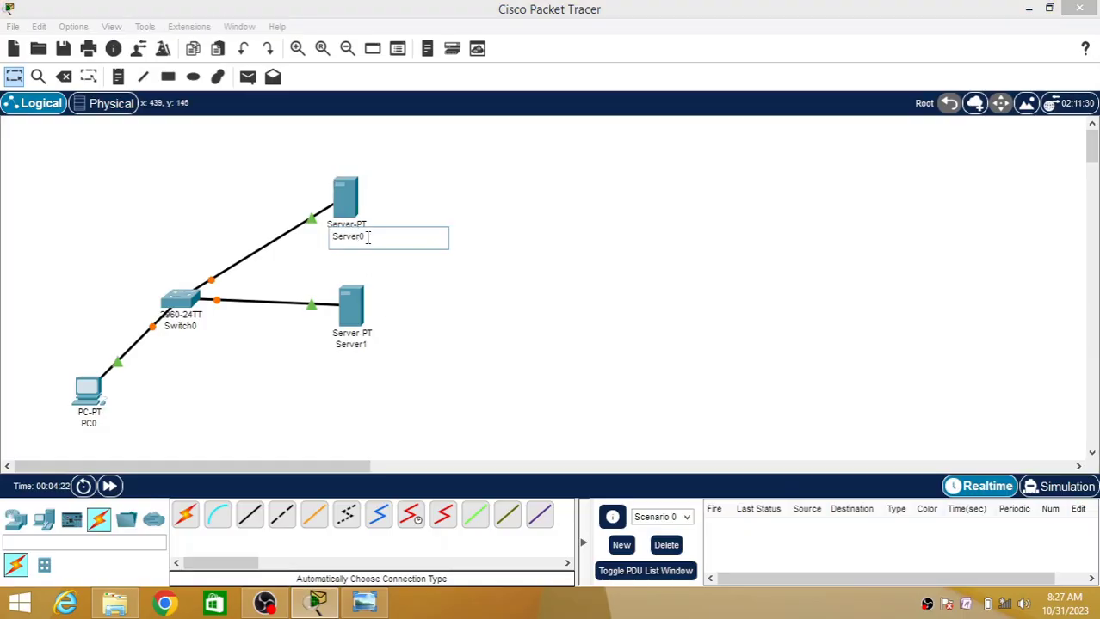
pyautogui.moveTo(367, 237); pyautogui.dragTo(331, 234)
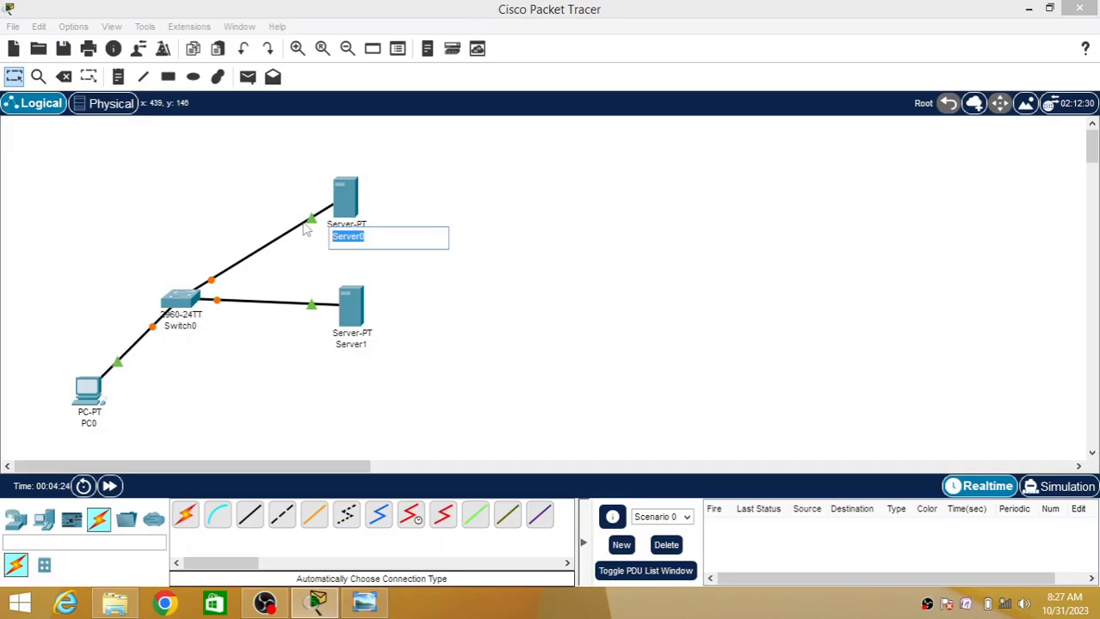
pyautogui.write('WEB SERB')
pyautogui.press('BackSpace')
pyautogui.write('VER')
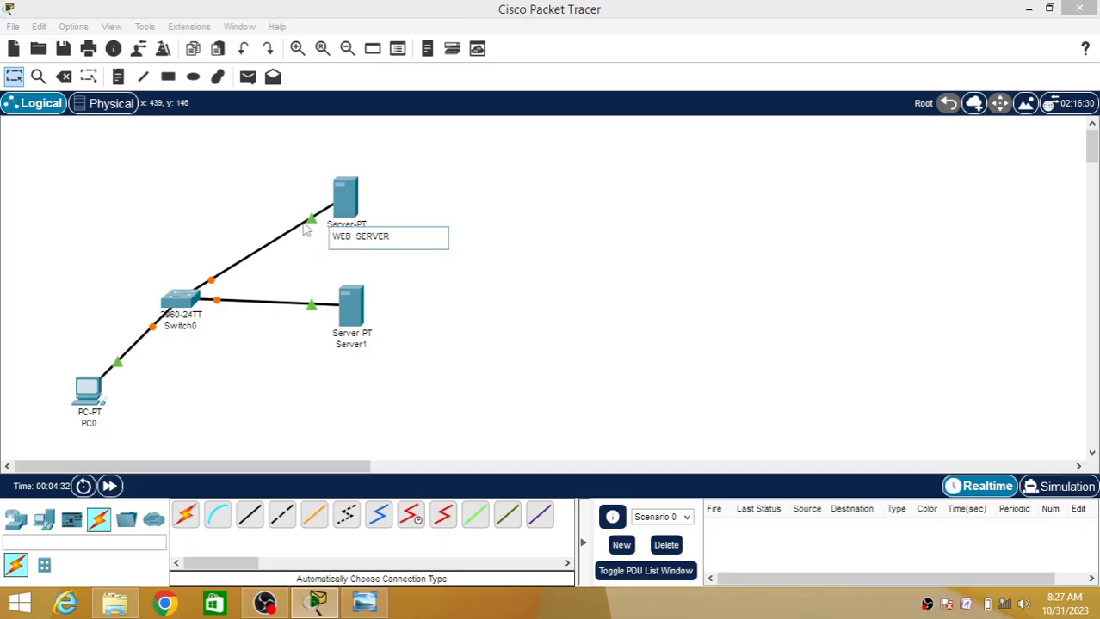
pyautogui.write(' (DEFAULT GATE')
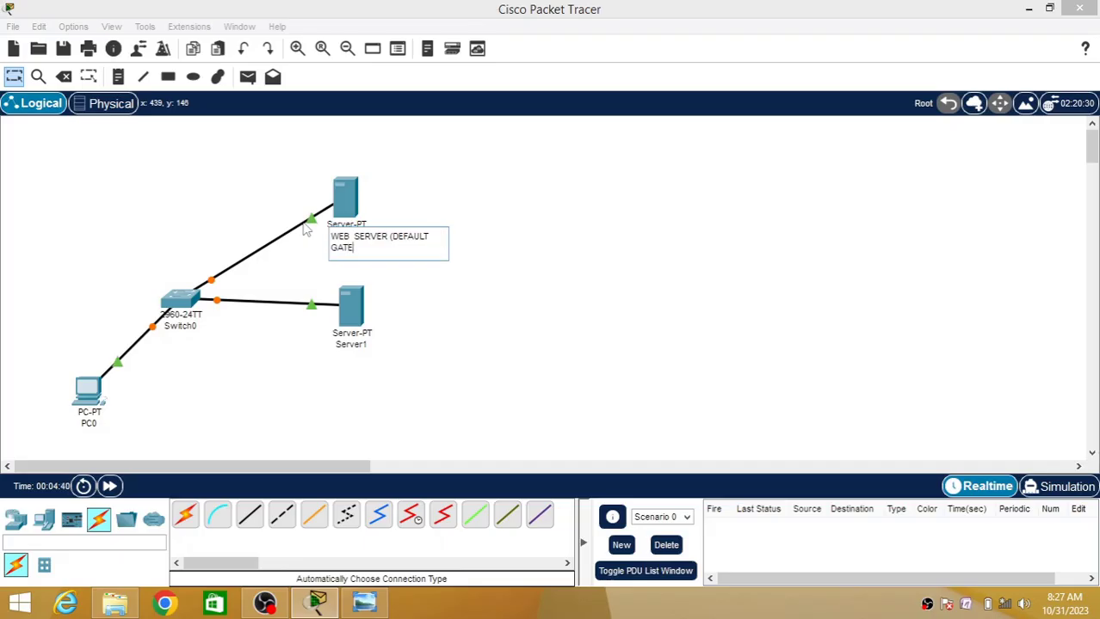
pyautogui.write('WAY)')
pyautogui.press('Return')
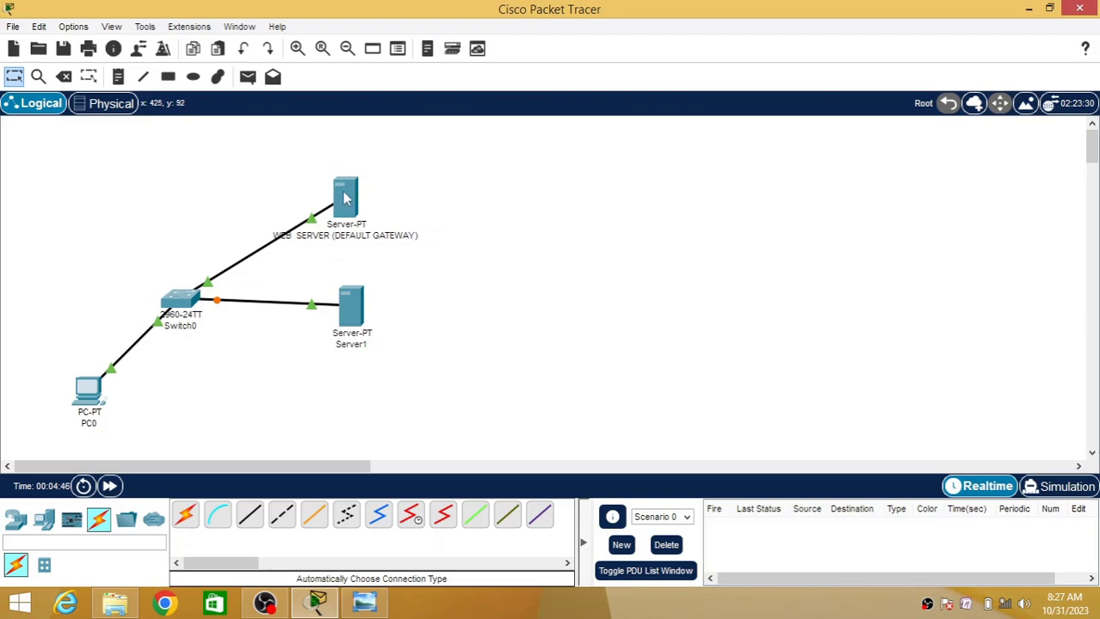
pyautogui.moveTo(344, 200); pyautogui.dragTo(330, 172)
# Step: Replace Server1's label with the uppercase name 'DNS'
pyautogui.click(362, 346)
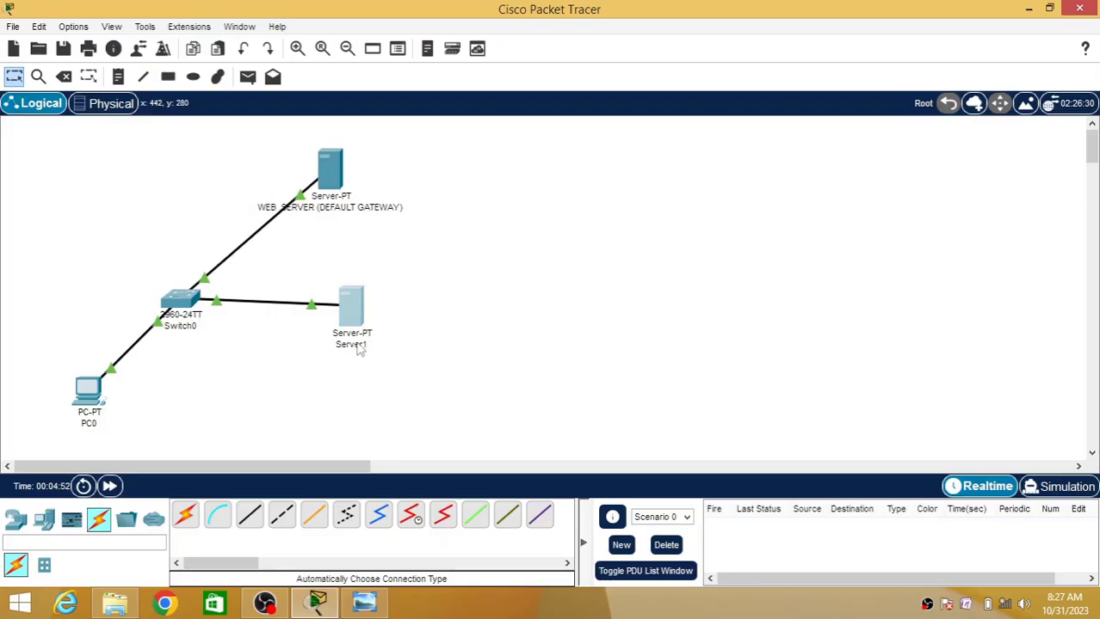
pyautogui.moveTo(371, 345); pyautogui.dragTo(316, 352)
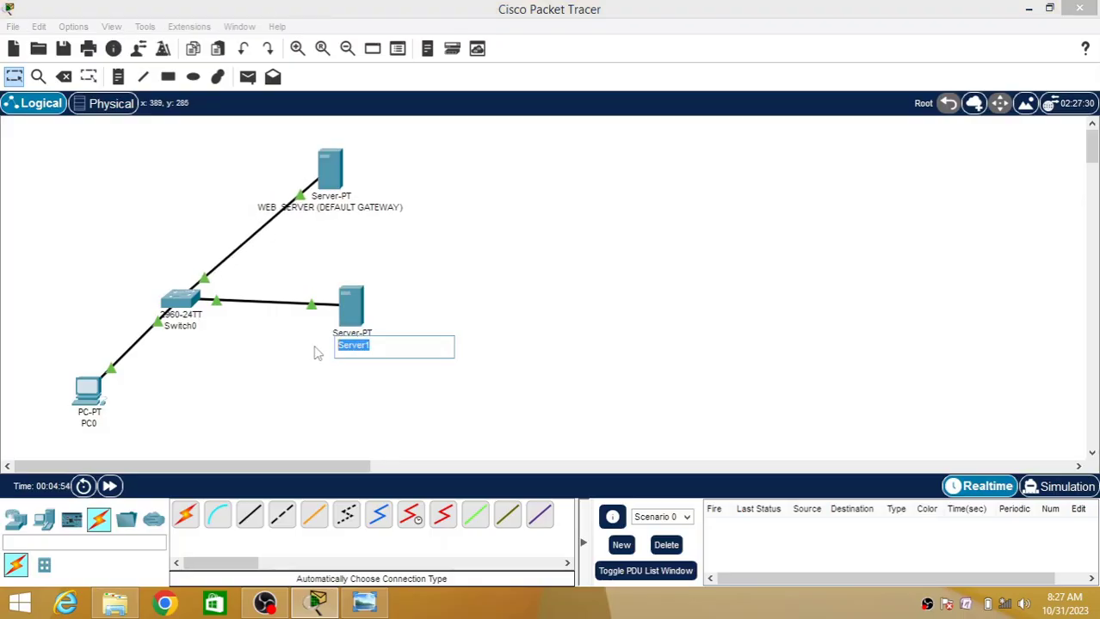
pyautogui.write('dns')
pyautogui.press('BackSpace')
pyautogui.press('BackSpace')
pyautogui.press('BackSpace')
pyautogui.write('d')
pyautogui.press('BackSpace')
pyautogui.write('DNS')
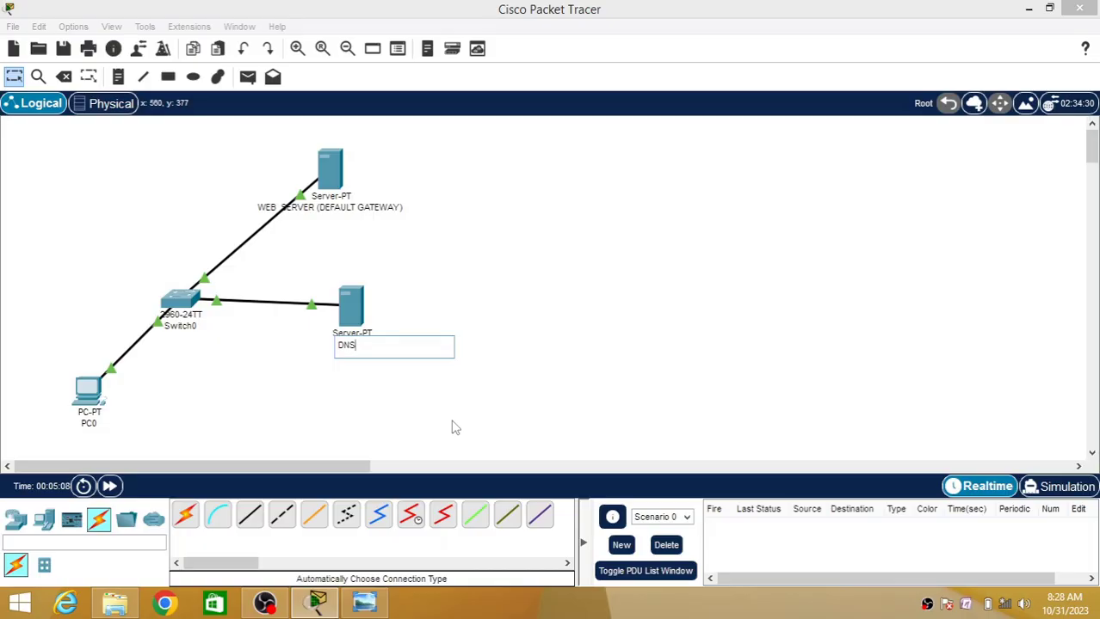
pyautogui.press('Return')
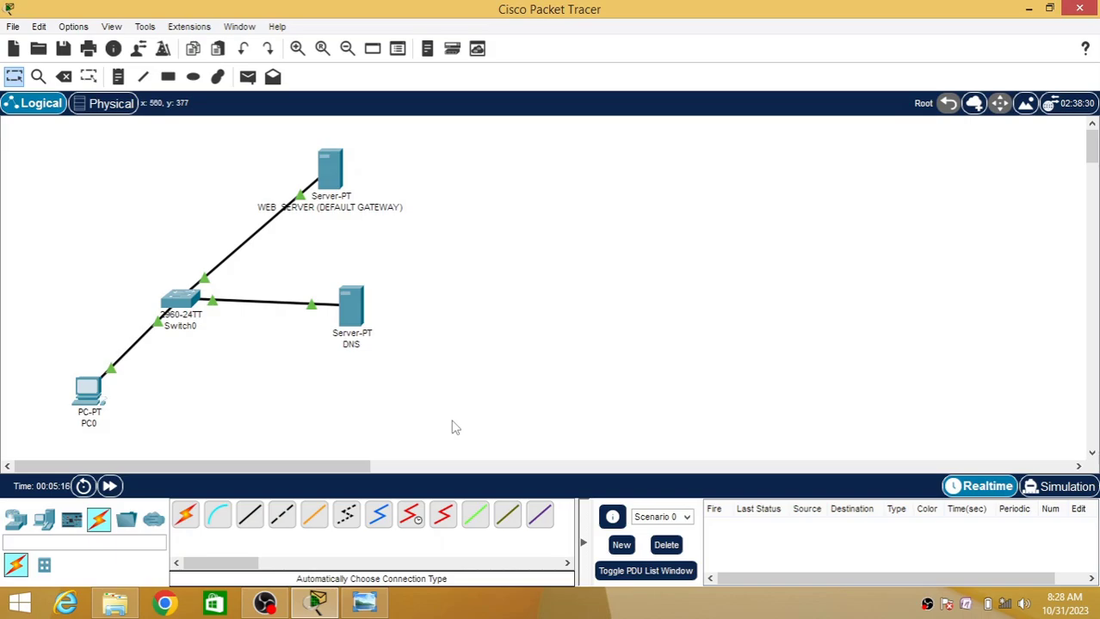
# Step: Bring up the web server's Desktop > IP Configuration page
pyautogui.click(332, 174)
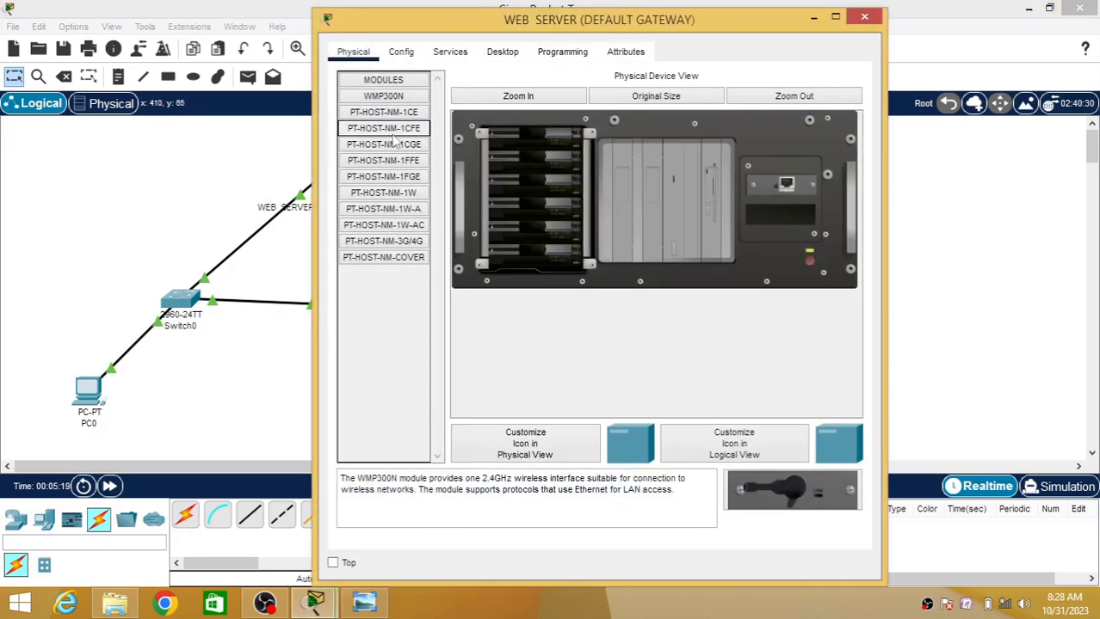
pyautogui.click(453, 54)
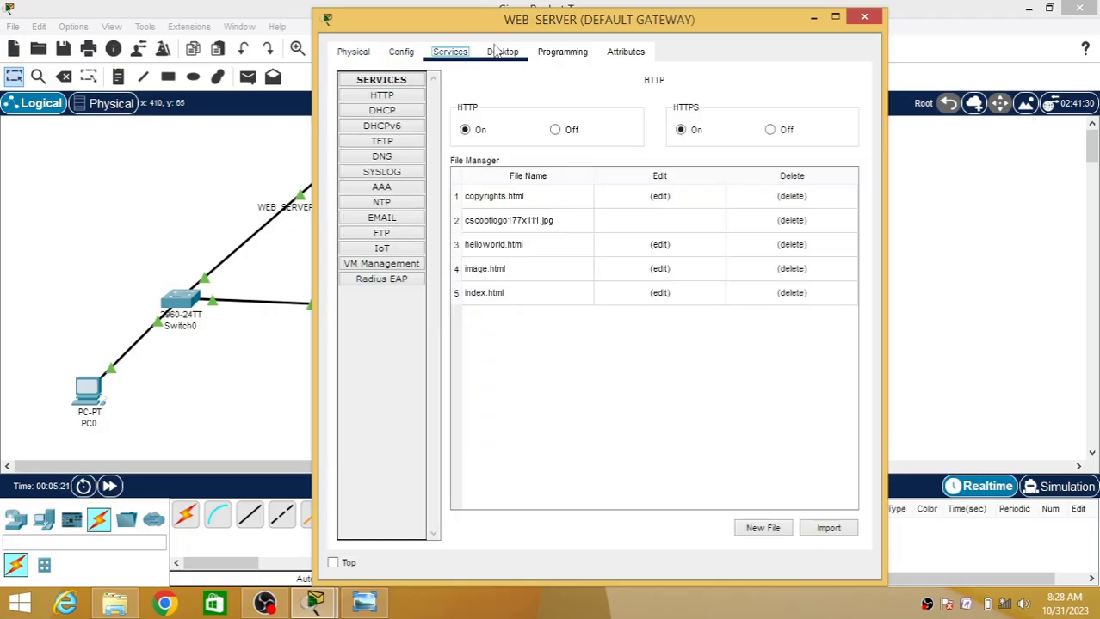
pyautogui.click(497, 53)
pyautogui.click(395, 116)
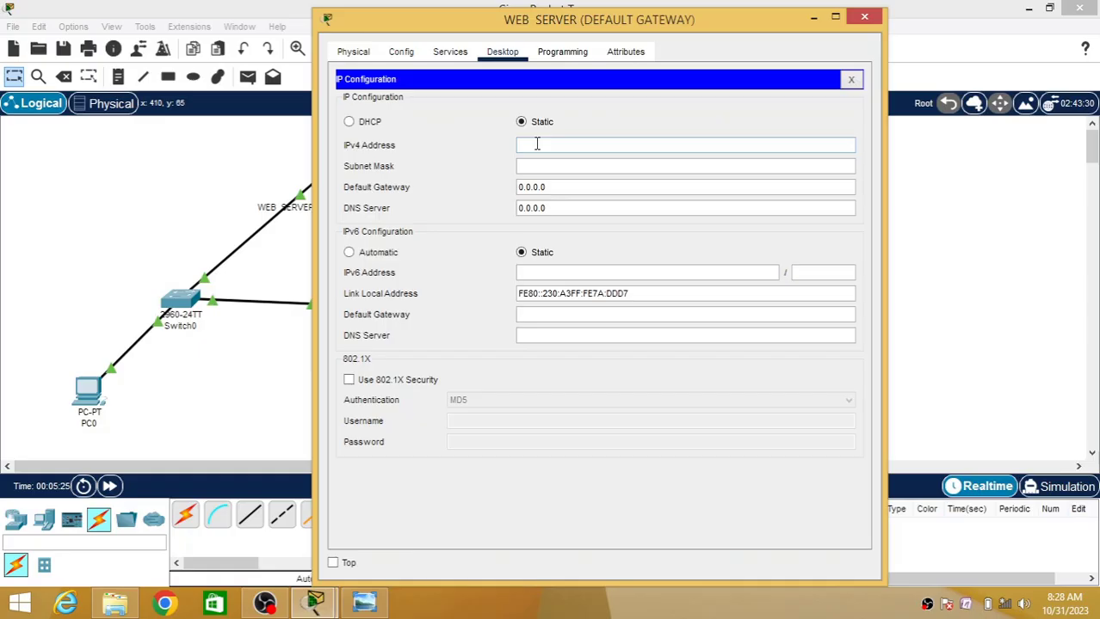
# Step: Enter IPv4 192.168.1.1, mask 255.255.255.0, gateway 192.168.1.1 and DNS 192.168.1.2
pyautogui.click(536, 144)
pyautogui.write('192.168.1.1')
pyautogui.click(553, 168)
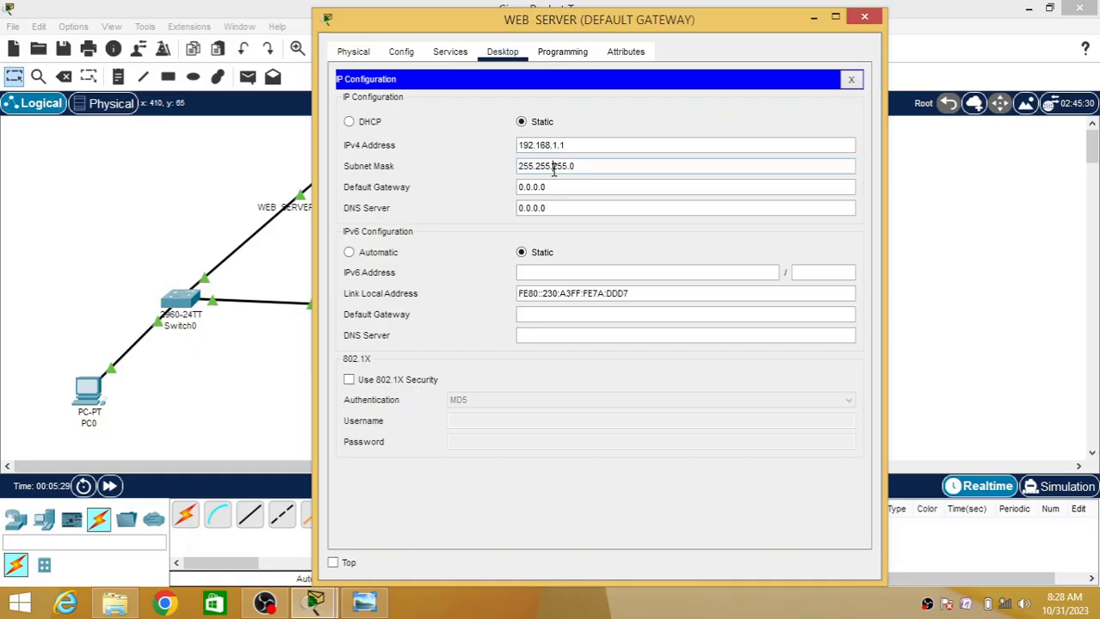
pyautogui.moveTo(559, 186); pyautogui.dragTo(508, 187)
pyautogui.write('192.1')
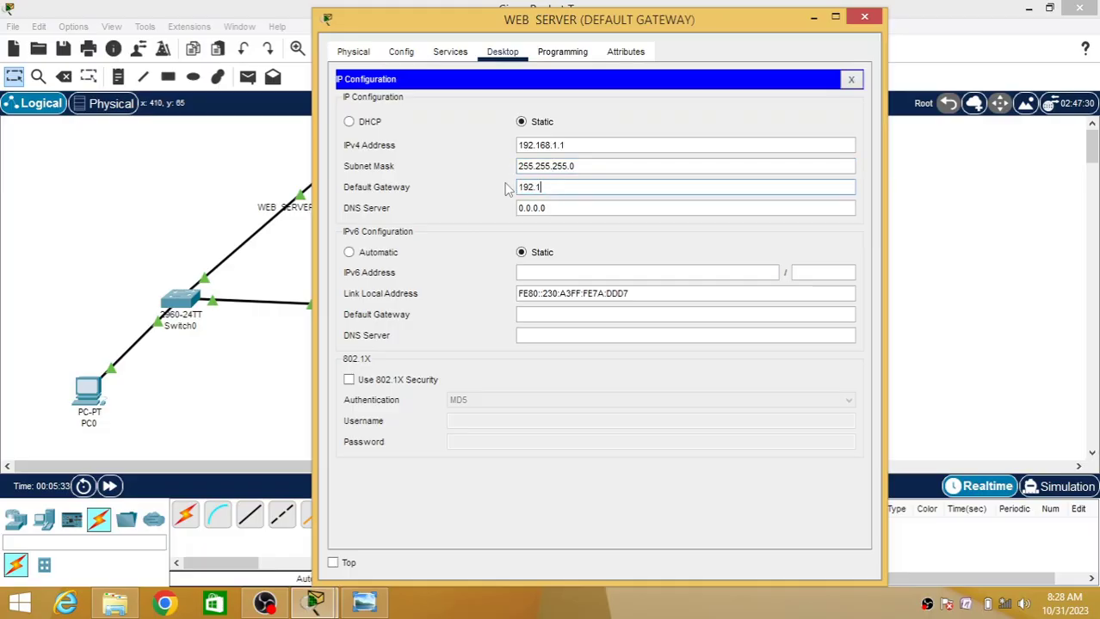
pyautogui.write('68.1.1')
pyautogui.moveTo(555, 209); pyautogui.dragTo(496, 209)
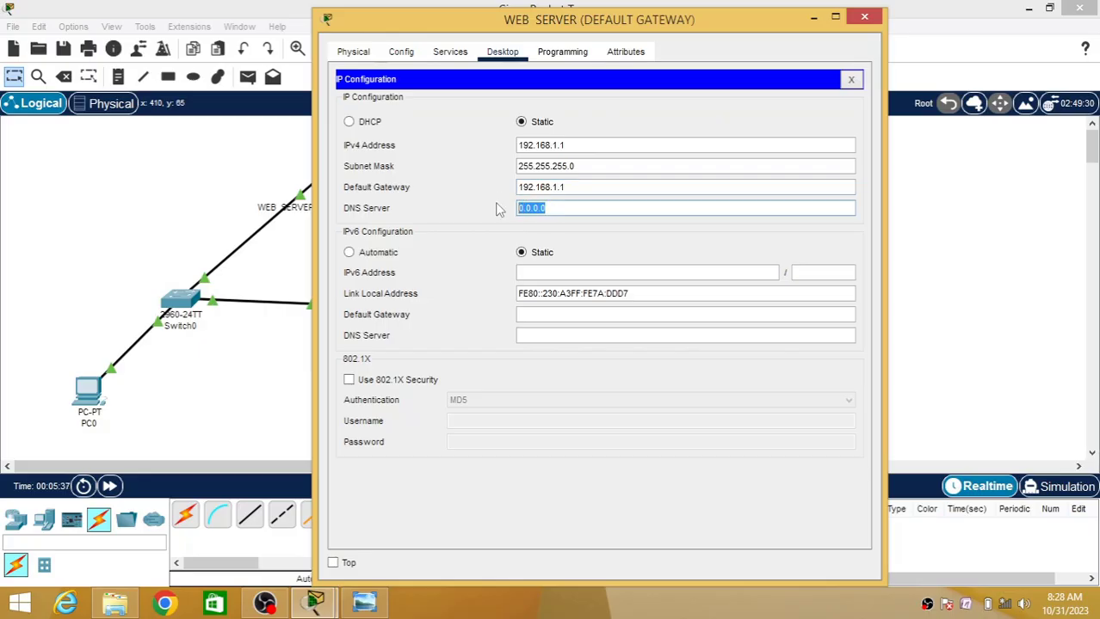
pyautogui.write('192.168.1.2')
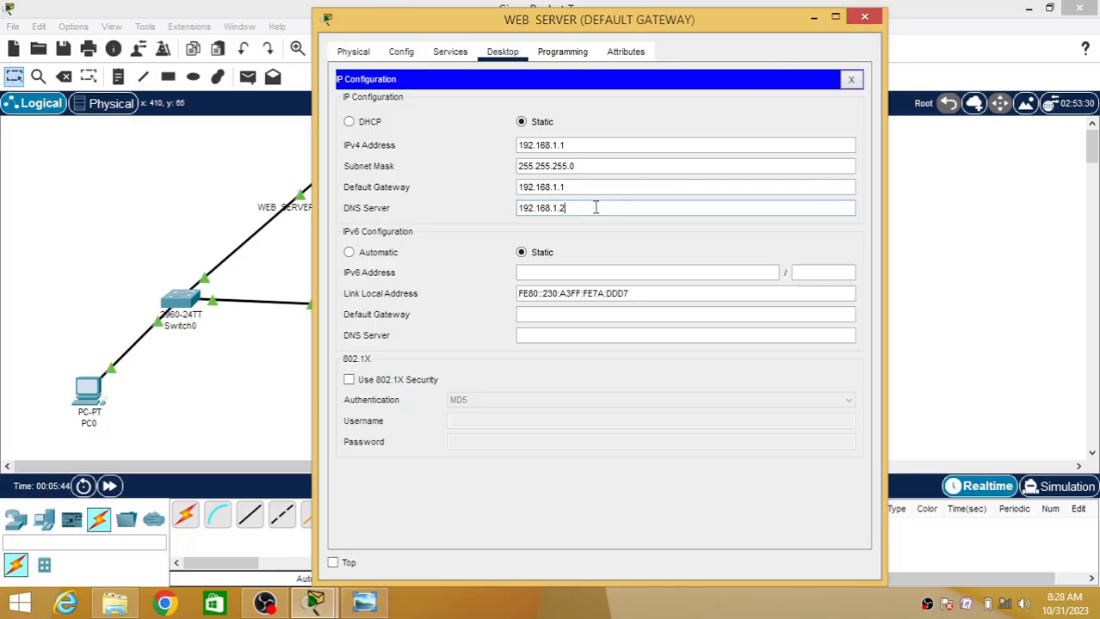
pyautogui.moveTo(595, 208); pyautogui.dragTo(491, 207)
pyautogui.hotkey('ctrl', 'c')
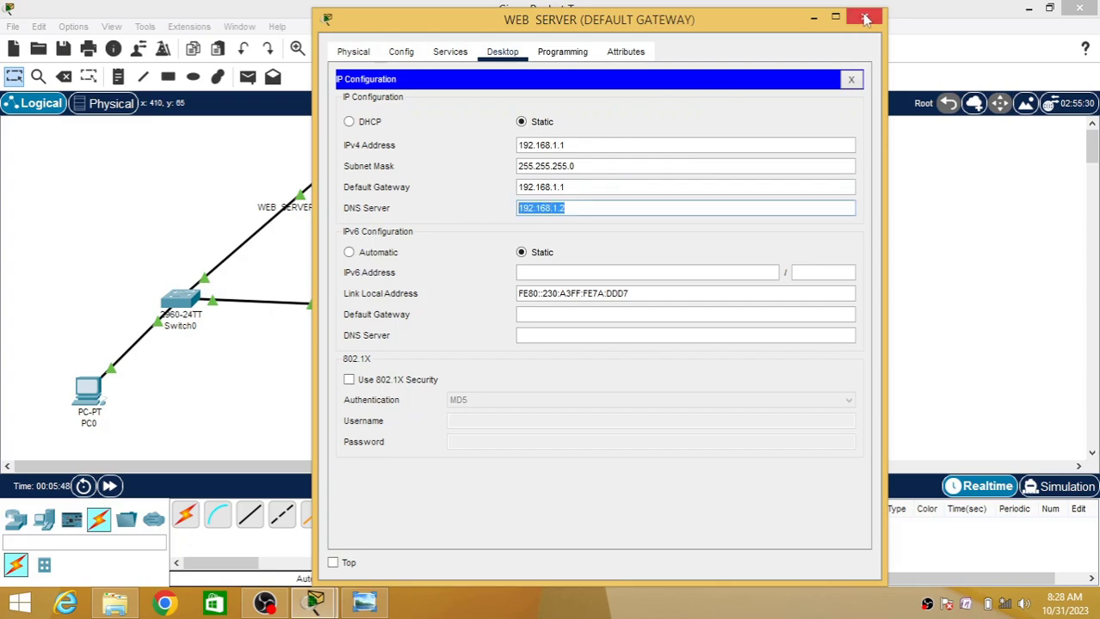
# Step: Edit index.html from the File Manager of the web server's HTTP service
pyautogui.click(448, 52)
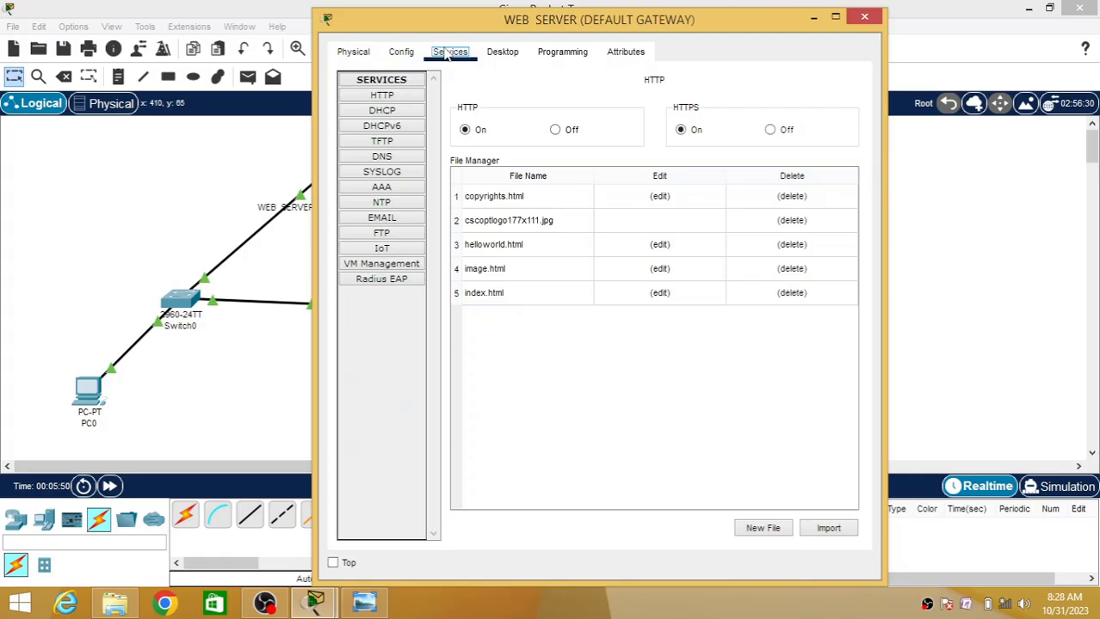
pyautogui.click(407, 100)
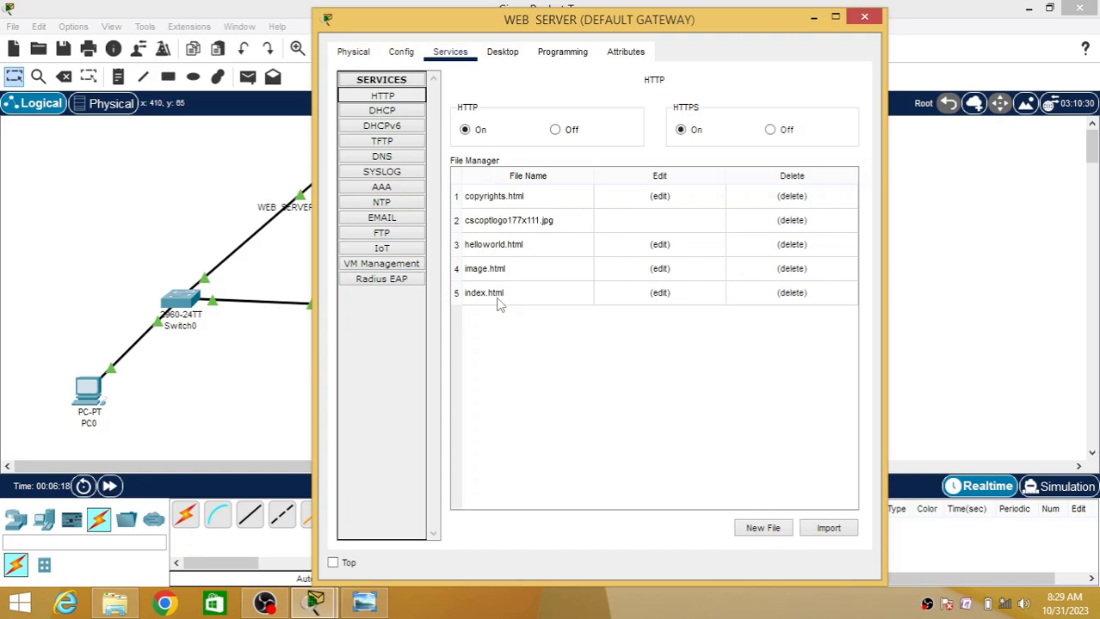
pyautogui.click(660, 293)
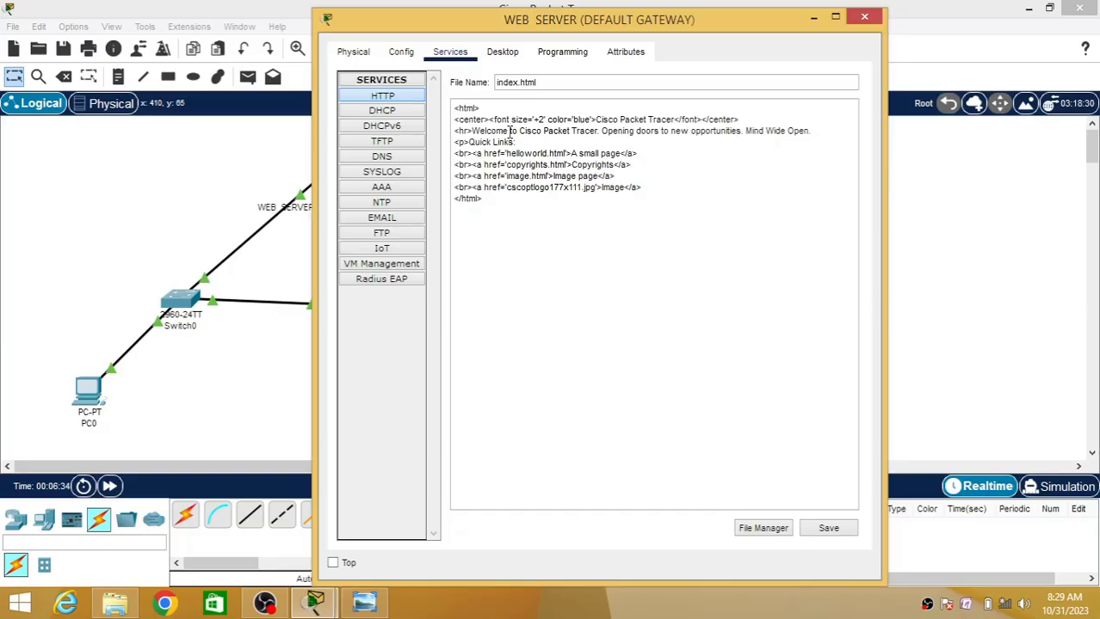
# Step: Replace the text after 'Welcome' with 'TO MY WEBSITE!!!!'
pyautogui.moveTo(509, 131); pyautogui.dragTo(809, 131)
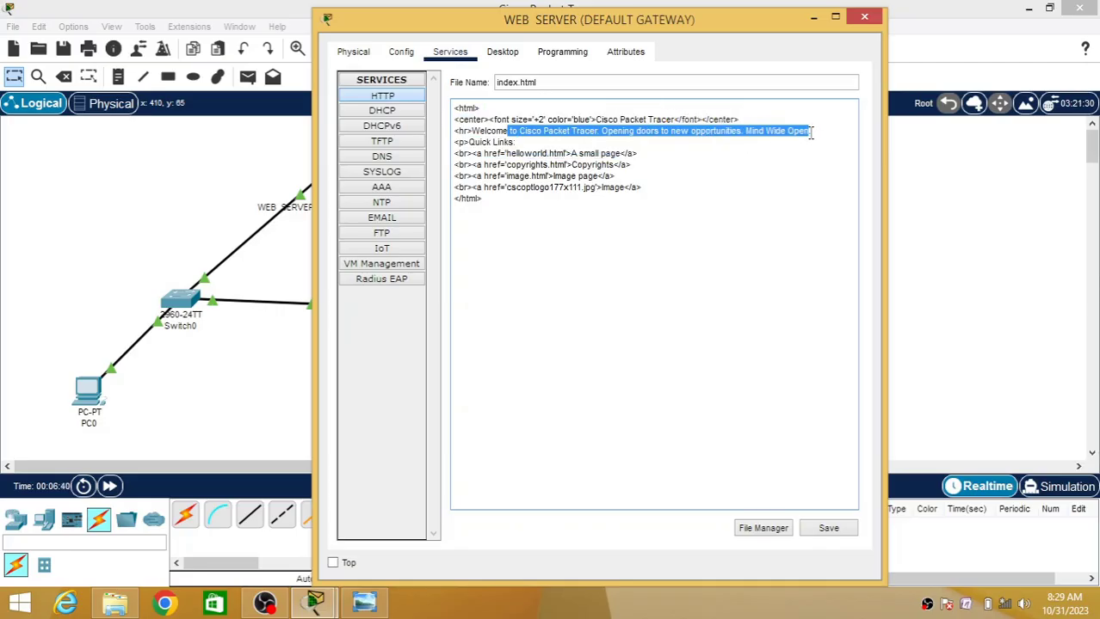
pyautogui.press('BackSpace')
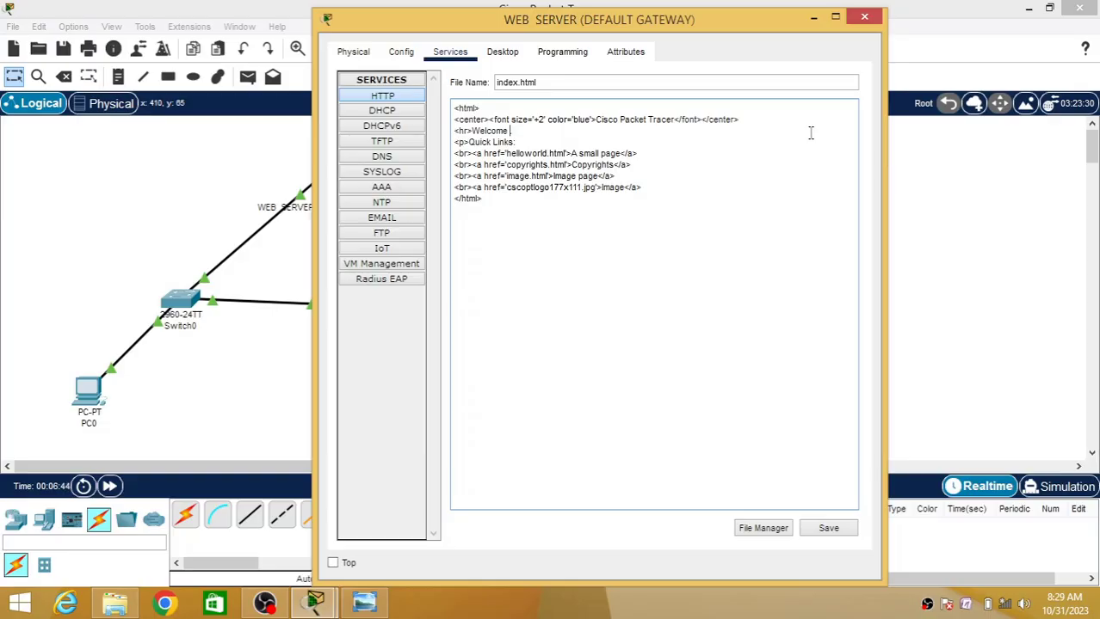
pyautogui.write('TO MY WEBSITE')
pyautogui.write('!!!!')
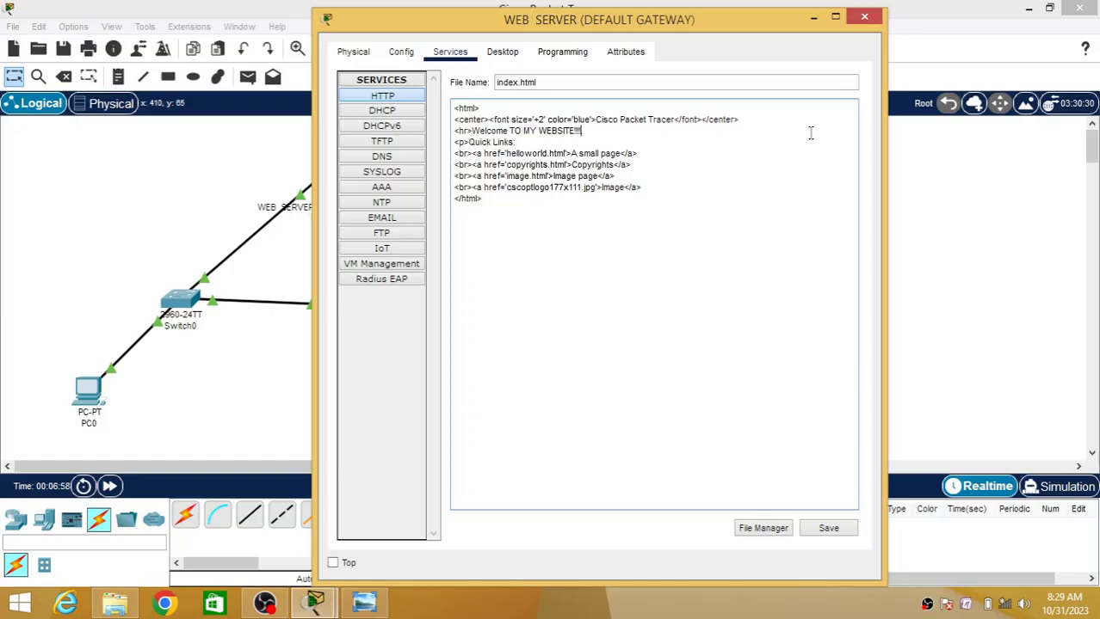
# Step: Save index.html, confirm overwriting it, and close the server window
pyautogui.click(829, 531)
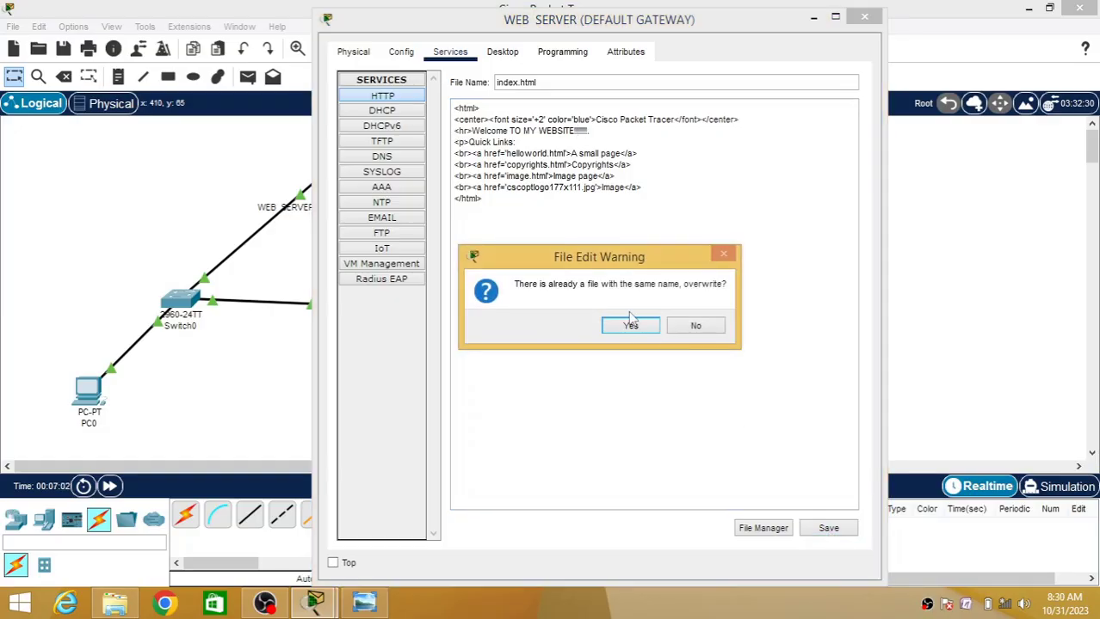
pyautogui.click(630, 327)
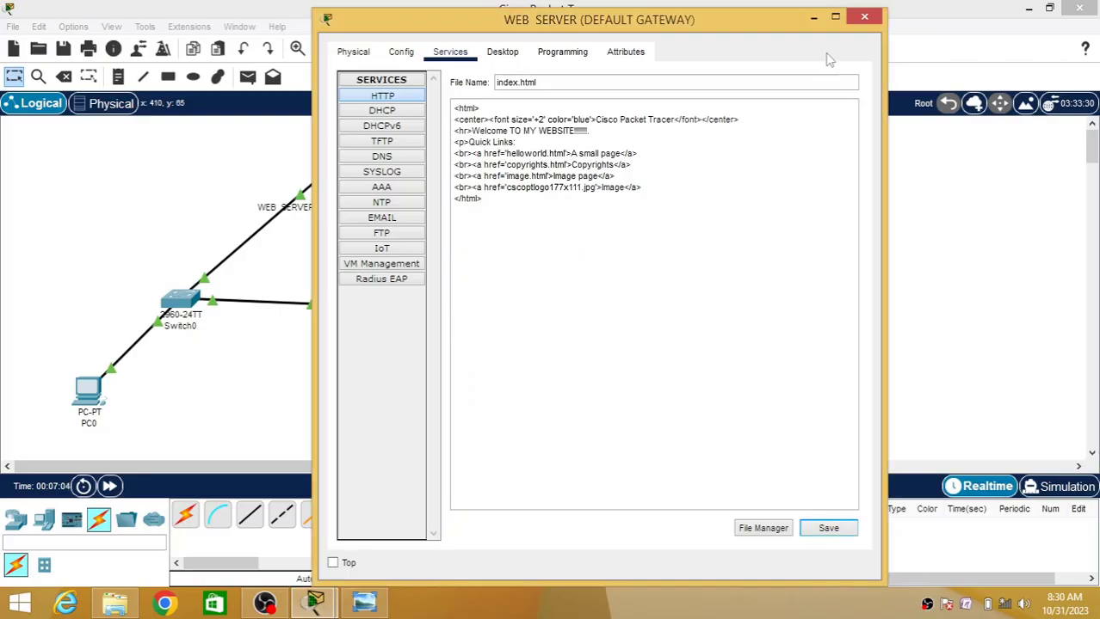
pyautogui.click(865, 17)
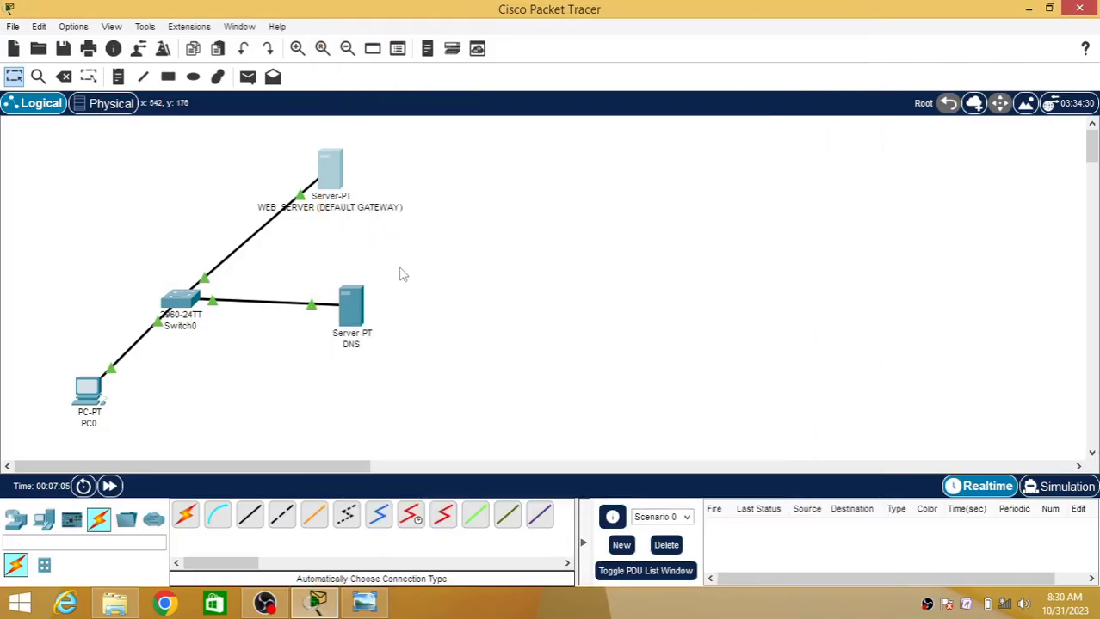
# Step: Open the DNS server's IP Configuration and enter IPv4 address 192.168.1.2
pyautogui.click(355, 316)
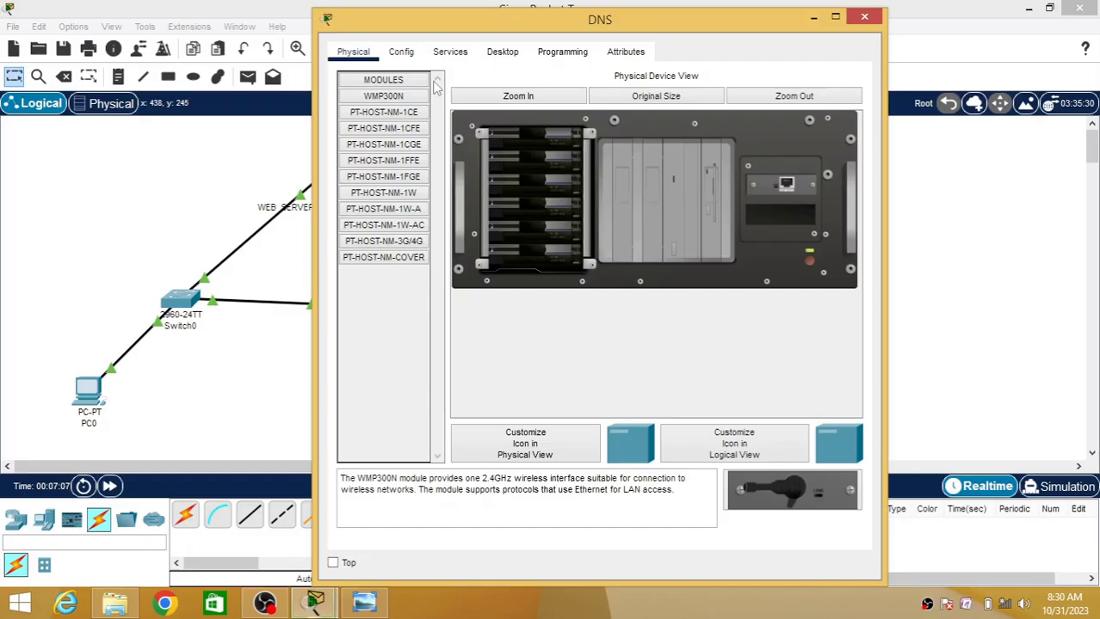
pyautogui.click(505, 55)
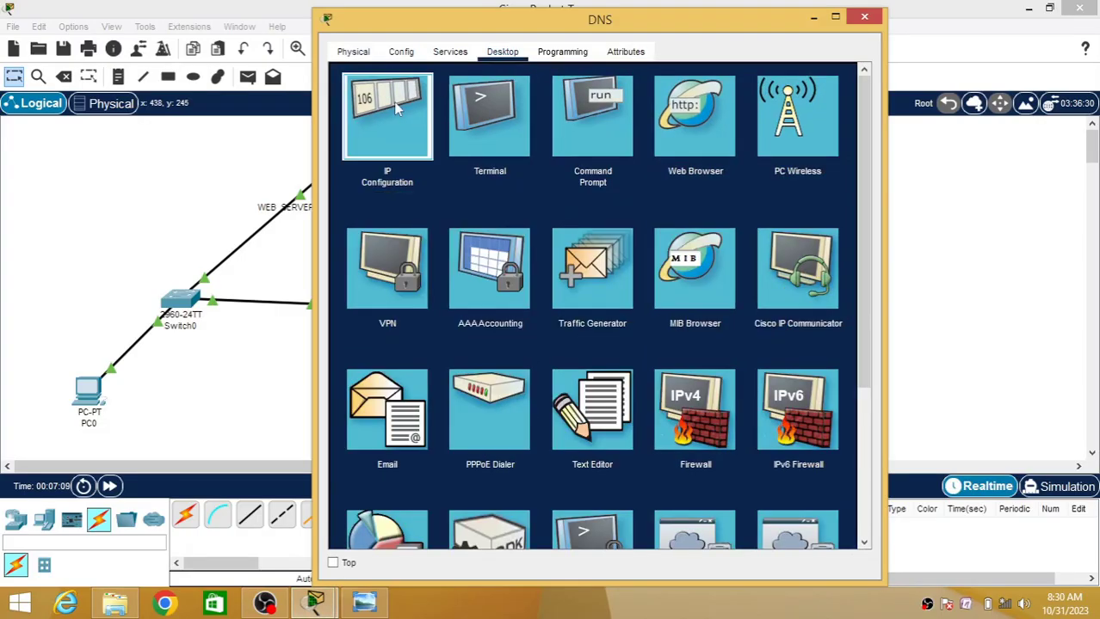
pyautogui.click(393, 102)
pyautogui.click(530, 148)
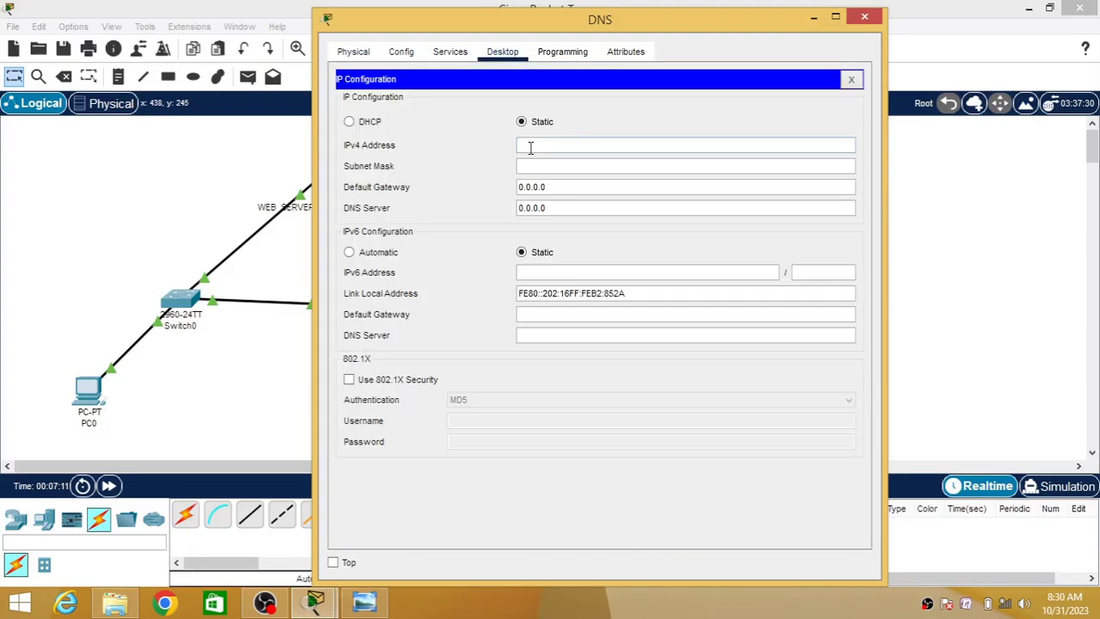
pyautogui.write('192.168.1.2')
# Step: Fill in mask 255.255.255.0, gateway 192.168.1.1 and DNS server 192.168.1.2
pyautogui.click(532, 168)
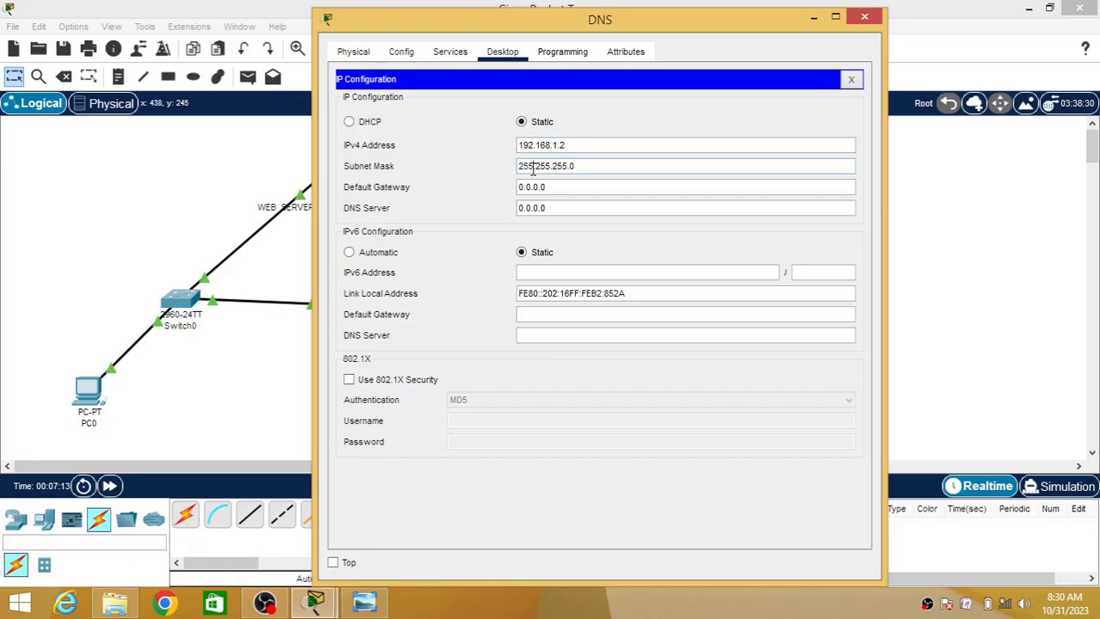
pyautogui.moveTo(558, 185); pyautogui.dragTo(510, 184)
pyautogui.hotkey('ctrl', 'v')
pyautogui.press('BackSpace')
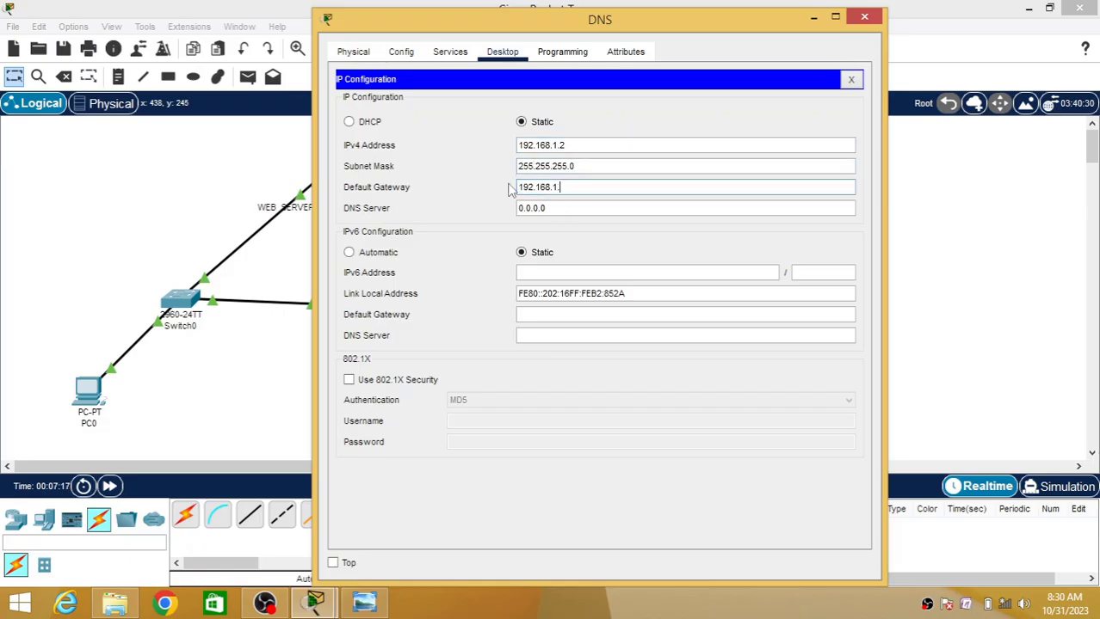
pyautogui.write('1')
pyautogui.click(562, 208)
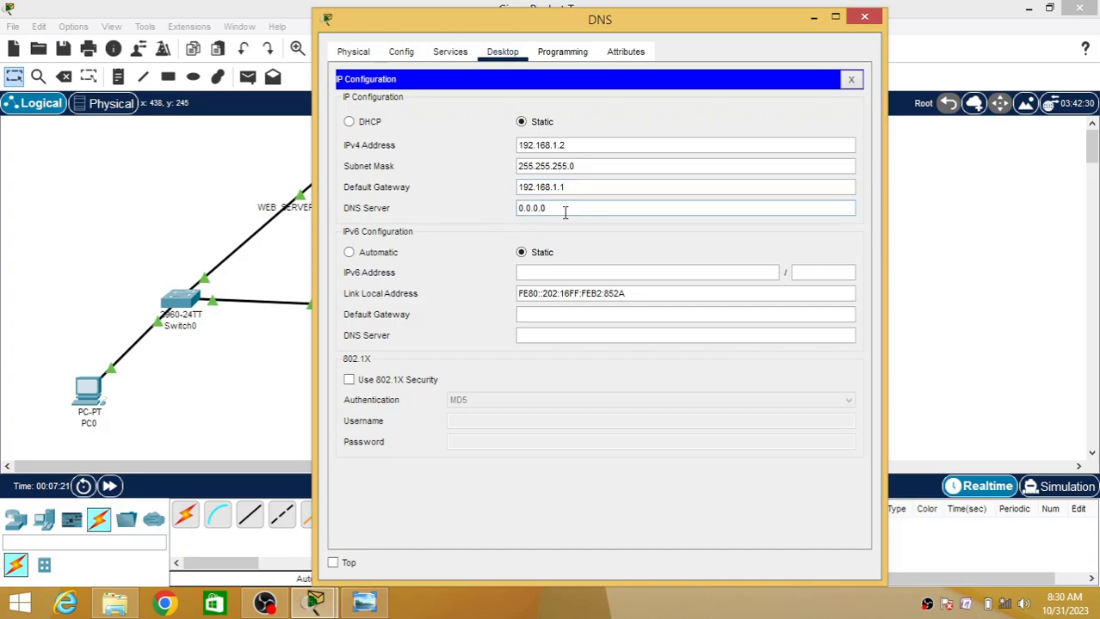
pyautogui.press('BackSpace')
pyautogui.press('BackSpace')
pyautogui.press('BackSpace')
pyautogui.press('BackSpace')
pyautogui.press('BackSpace')
pyautogui.press('BackSpace')
pyautogui.press('BackSpace')
pyautogui.write('192.168.1.2')
pyautogui.click(449, 52)
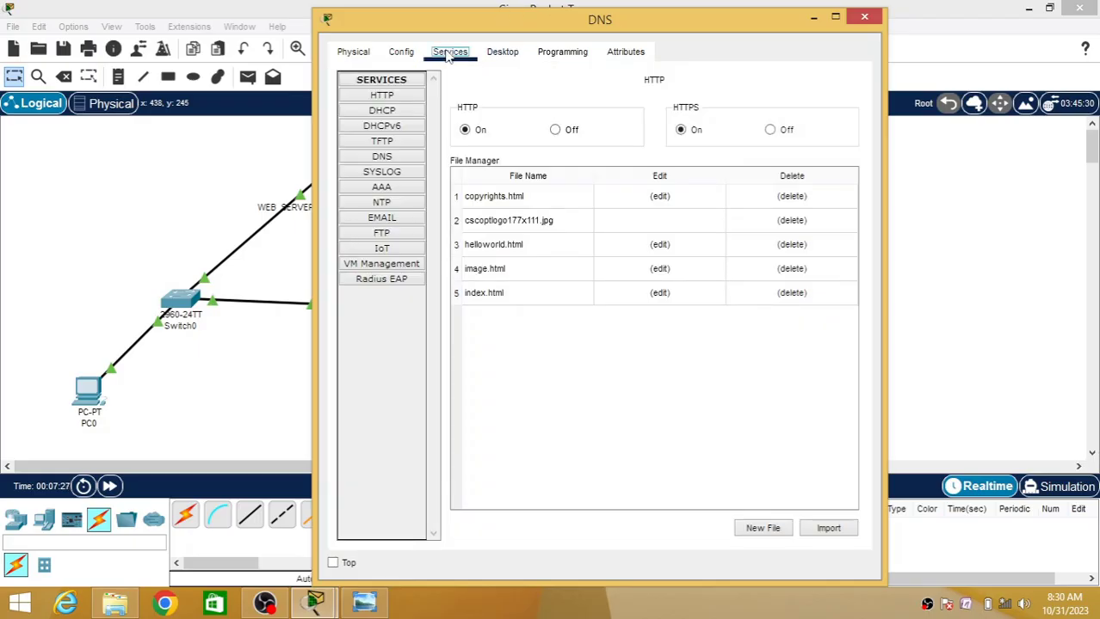
pyautogui.click(383, 156)
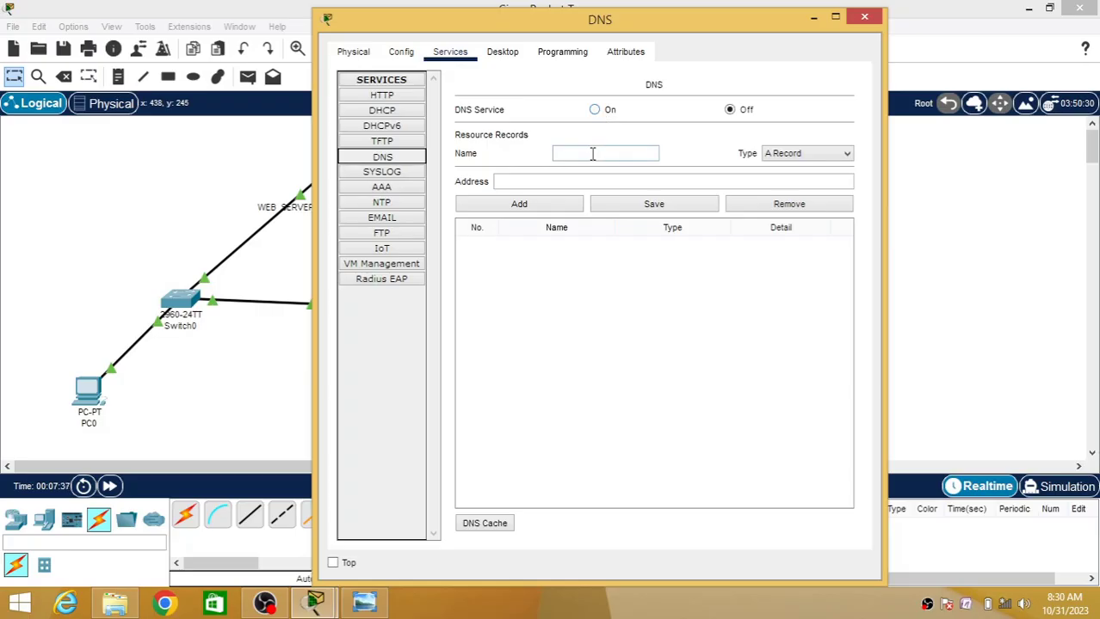
pyautogui.click(535, 181)
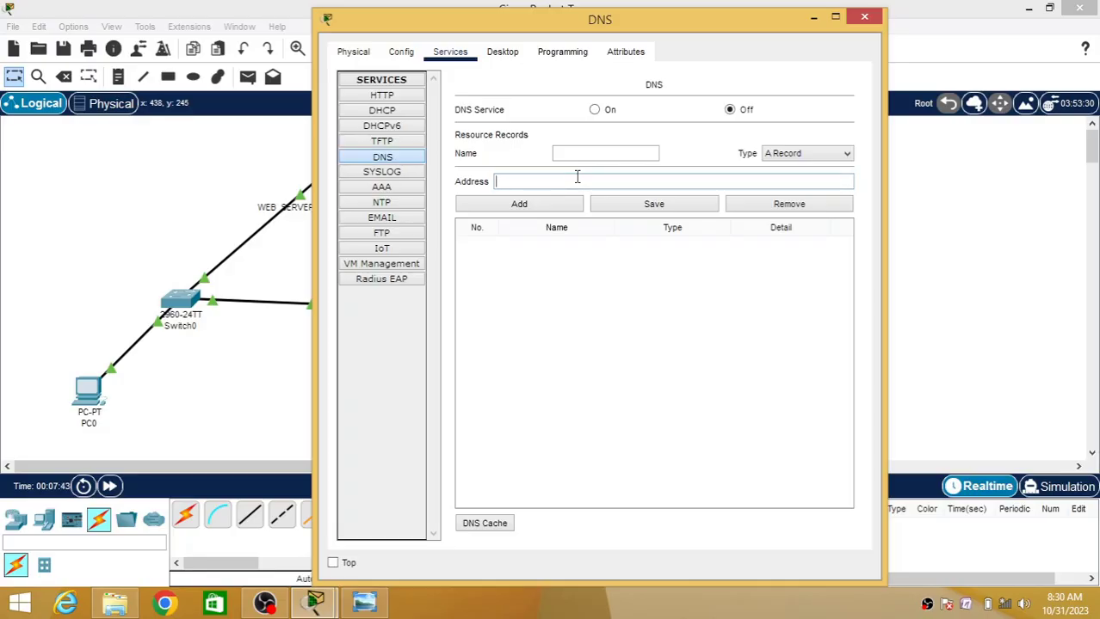
pyautogui.write('192.168.1.1')
pyautogui.click(573, 155)
pyautogui.write('www.MYWEBSITE')
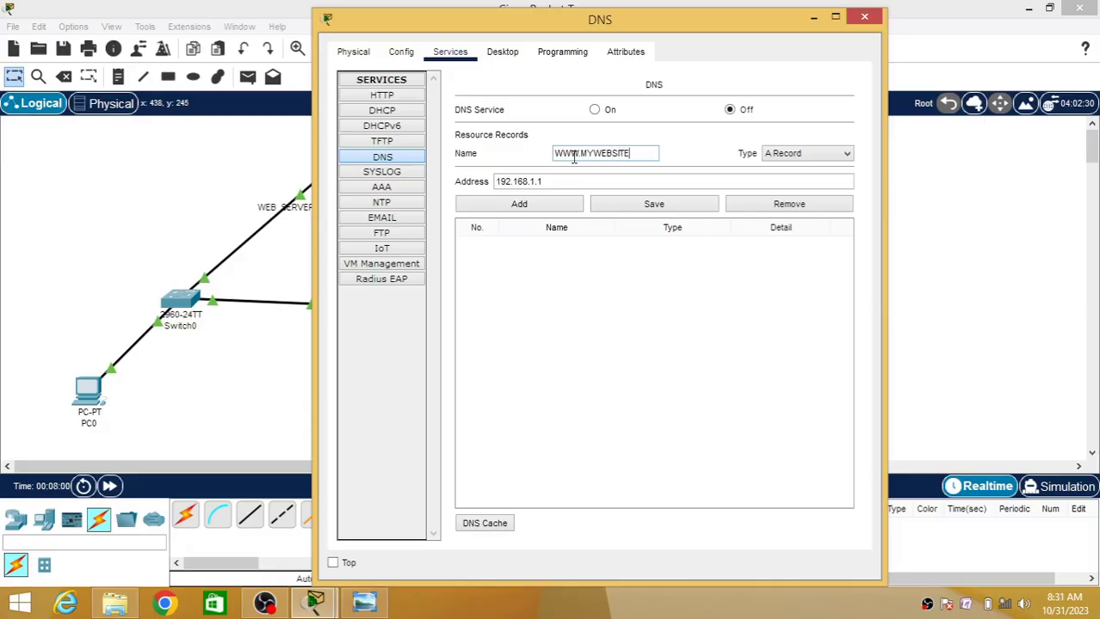
pyautogui.write('.COM')
pyautogui.press('BackSpace')
pyautogui.press('BackSpace')
pyautogui.press('BackSpace')
pyautogui.press('BackSpace')
pyautogui.press('BackSpace')
pyautogui.press('BackSpace')
pyautogui.press('BackSpace')
pyautogui.press('BackSpace')
pyautogui.press('BackSpace')
pyautogui.press('BackSpace')
pyautogui.press('BackSpace')
pyautogui.press('BackSpace')
pyautogui.press('BackSpace')
pyautogui.press('BackSpace')
pyautogui.press('BackSpace')
pyautogui.press('BackSpace')
pyautogui.press('BackSpace')
pyautogui.write('www.mywebsite.com')
pyautogui.click(596, 111)
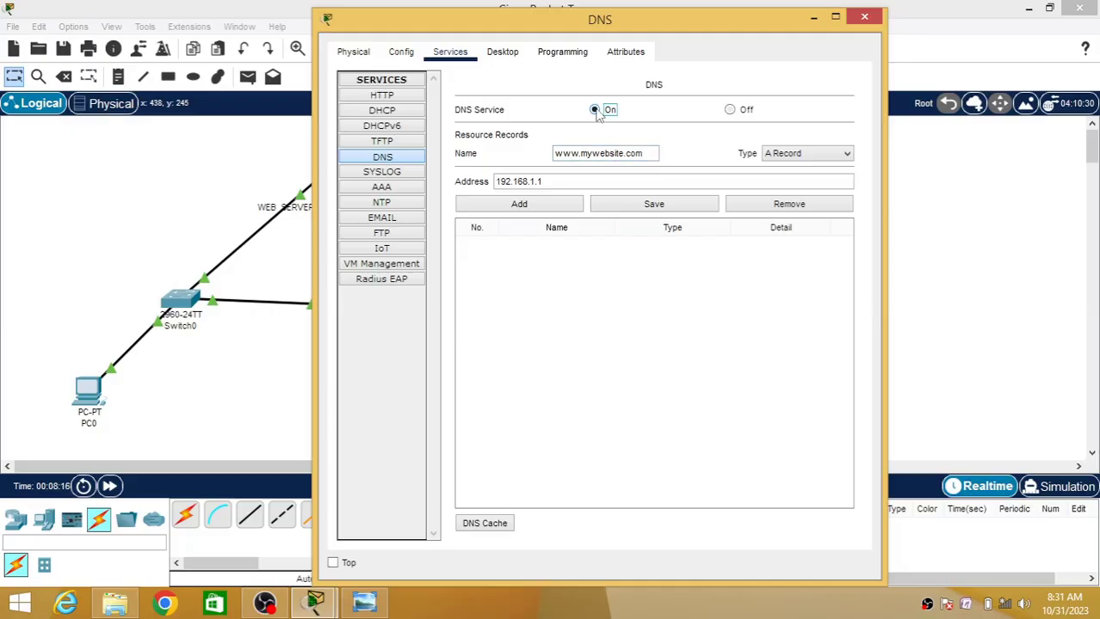
pyautogui.click(544, 211)
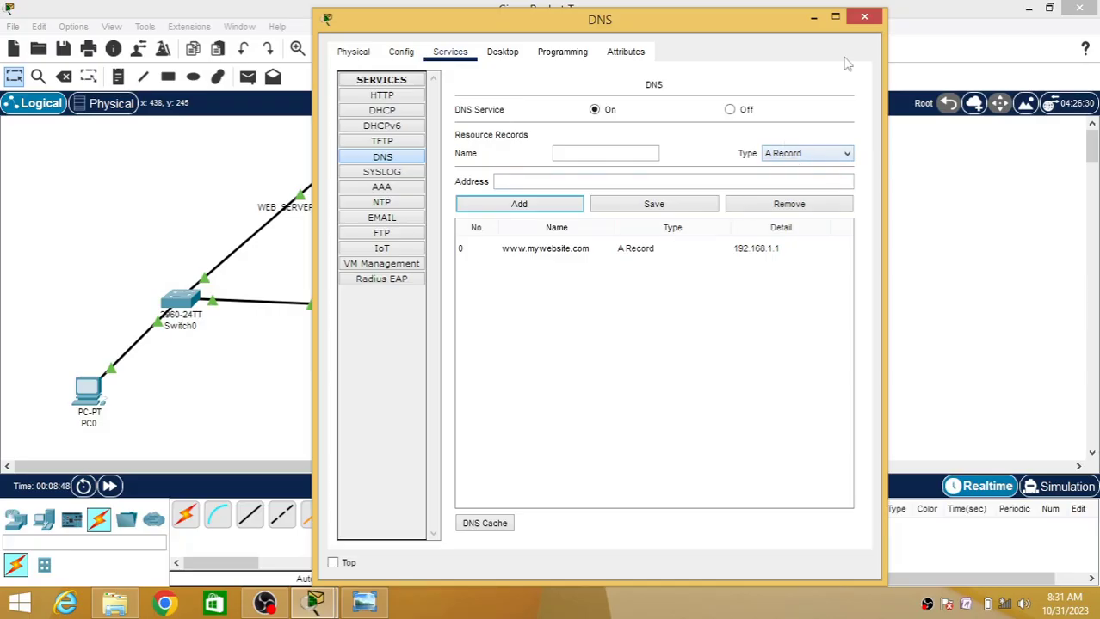
pyautogui.click(864, 19)
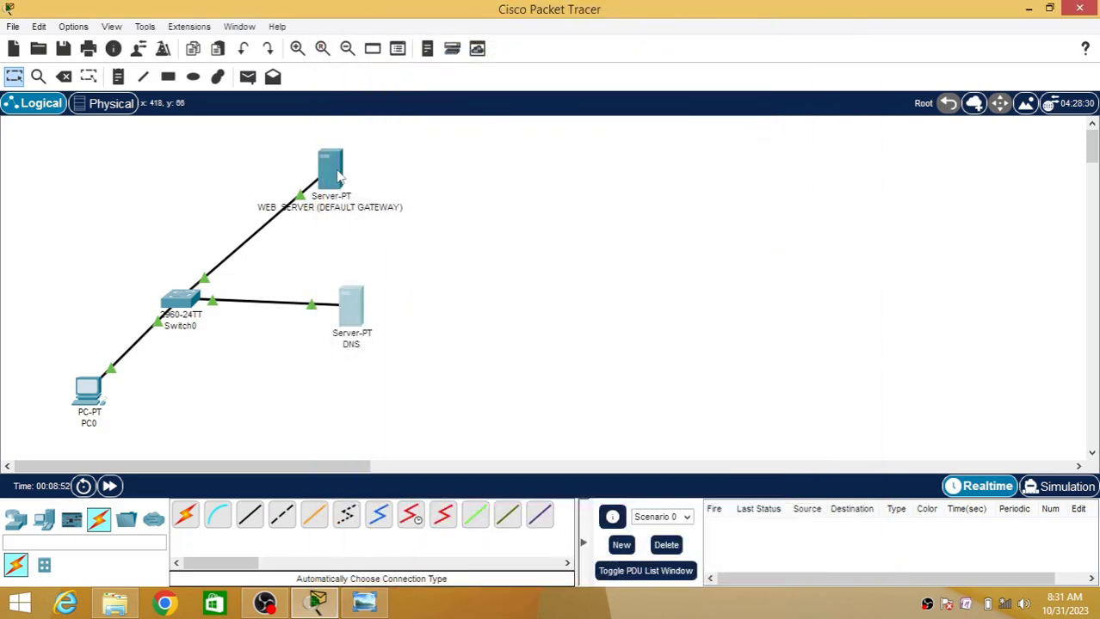
# Step: In PC0's IP Configuration, set the IPv4 address to 192.168.1.3
pyautogui.click(91, 389)
pyautogui.click(449, 51)
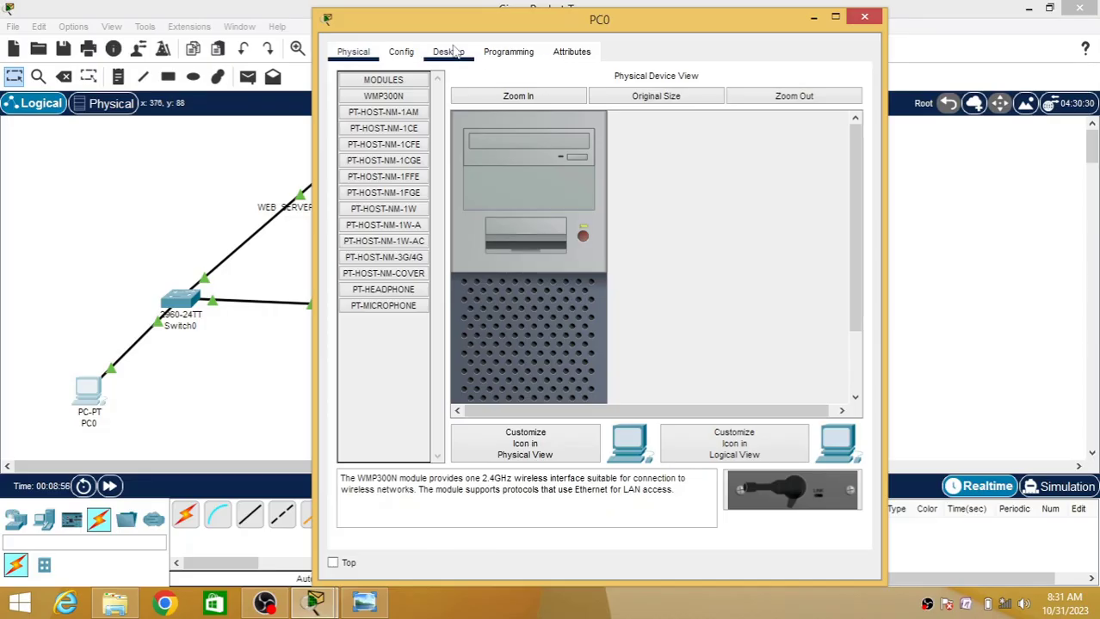
pyautogui.click(395, 105)
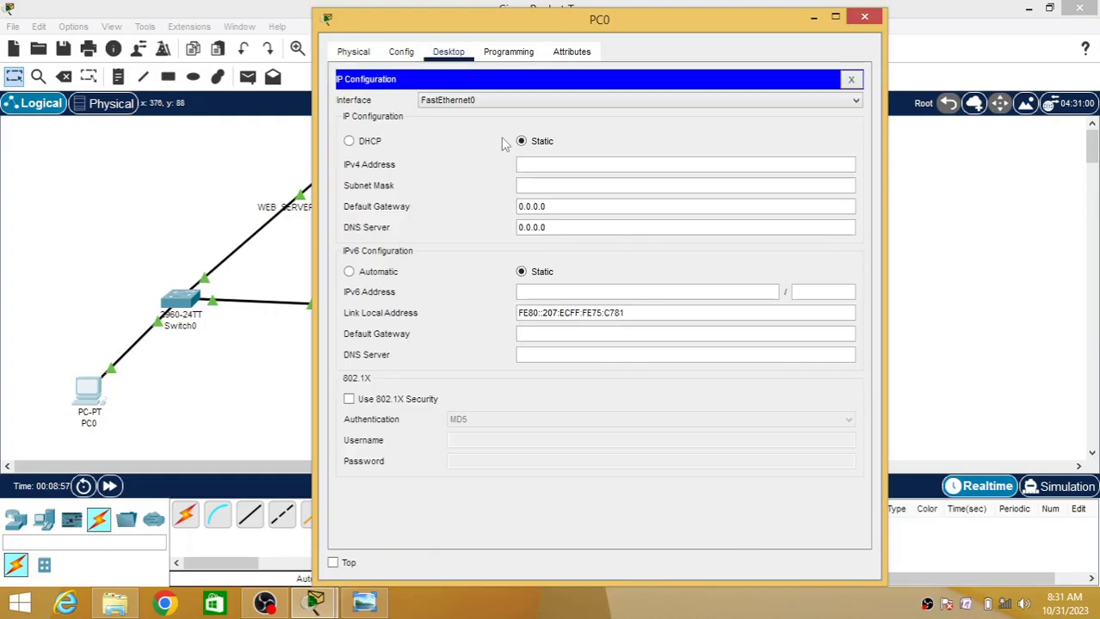
pyautogui.click(548, 164)
pyautogui.write('192.168.1.2')
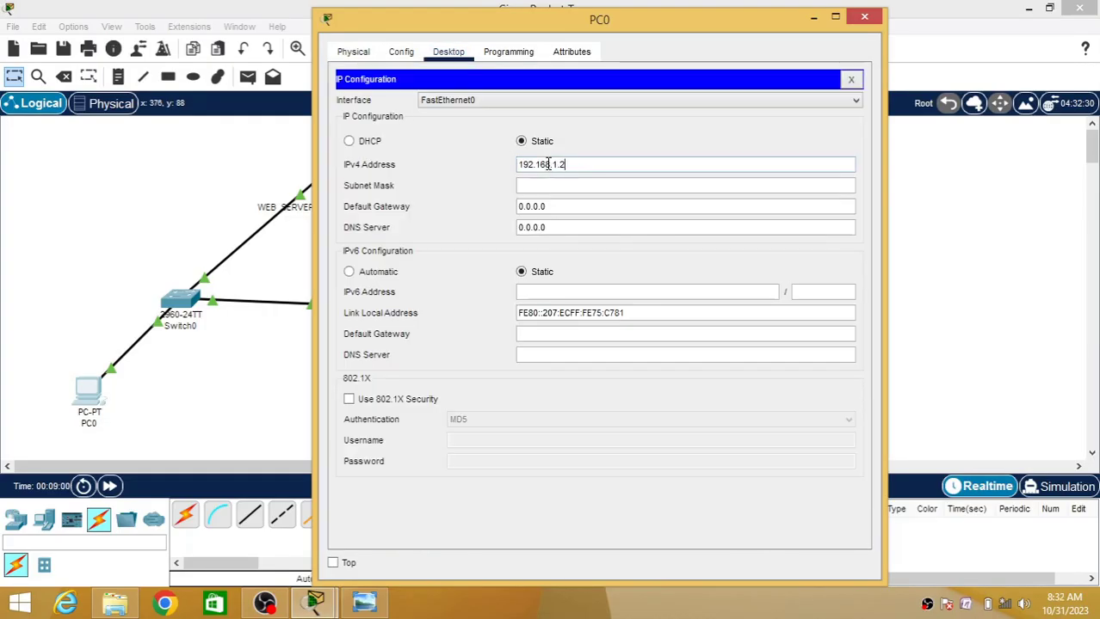
pyautogui.press('BackSpace')
pyautogui.write('3')
# Step: Set mask 255.255.255.0, gateway 192.168.1.1 and DNS server 192.168.1.2, then close PC0
pyautogui.click(552, 185)
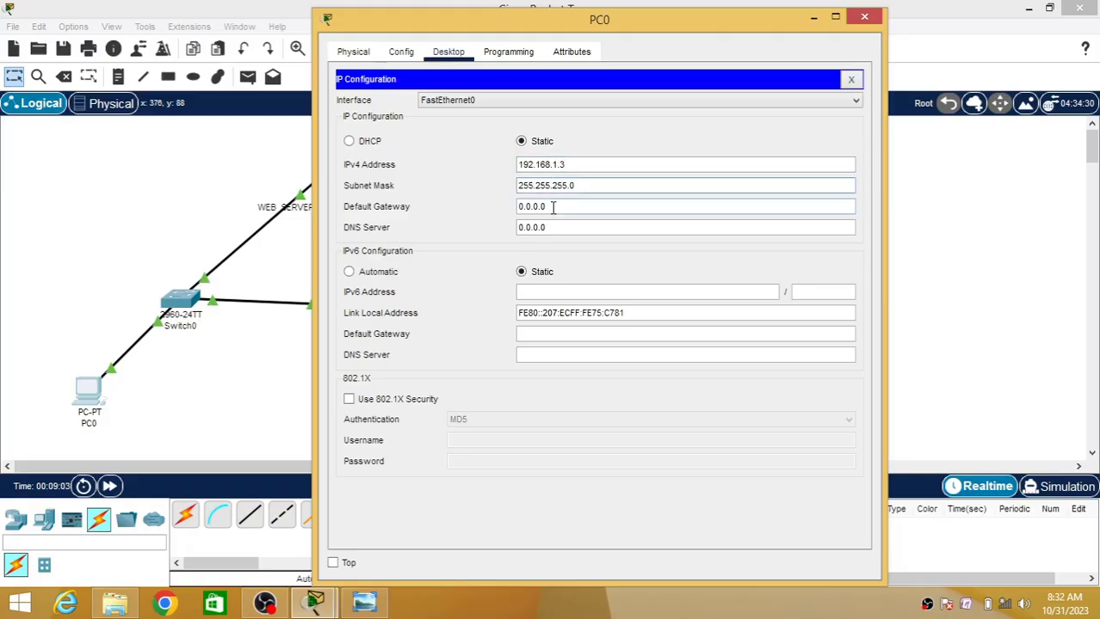
pyautogui.press('Tab')
pyautogui.write('192.168.1.')
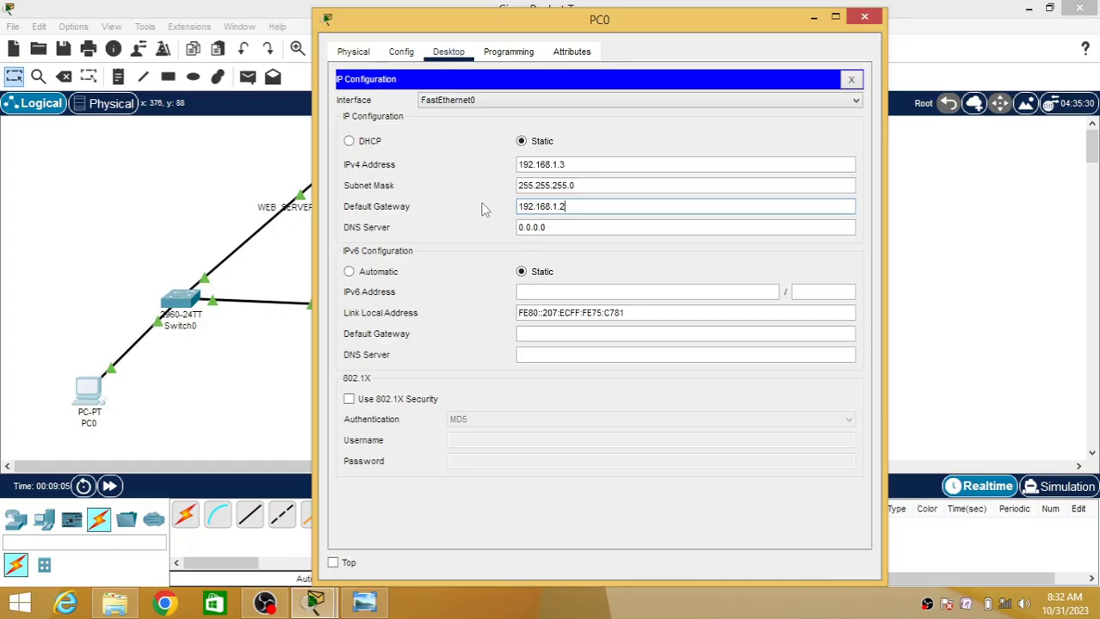
pyautogui.write('1')
pyautogui.click(555, 228)
pyautogui.moveTo(542, 231); pyautogui.dragTo(513, 234)
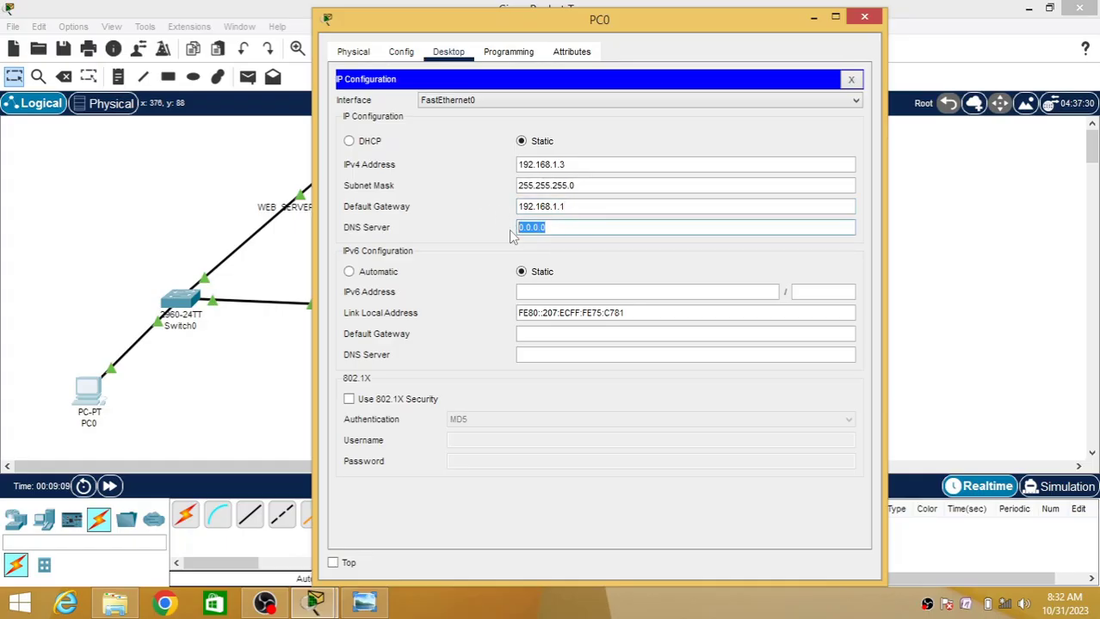
pyautogui.write('192.168.1.2')
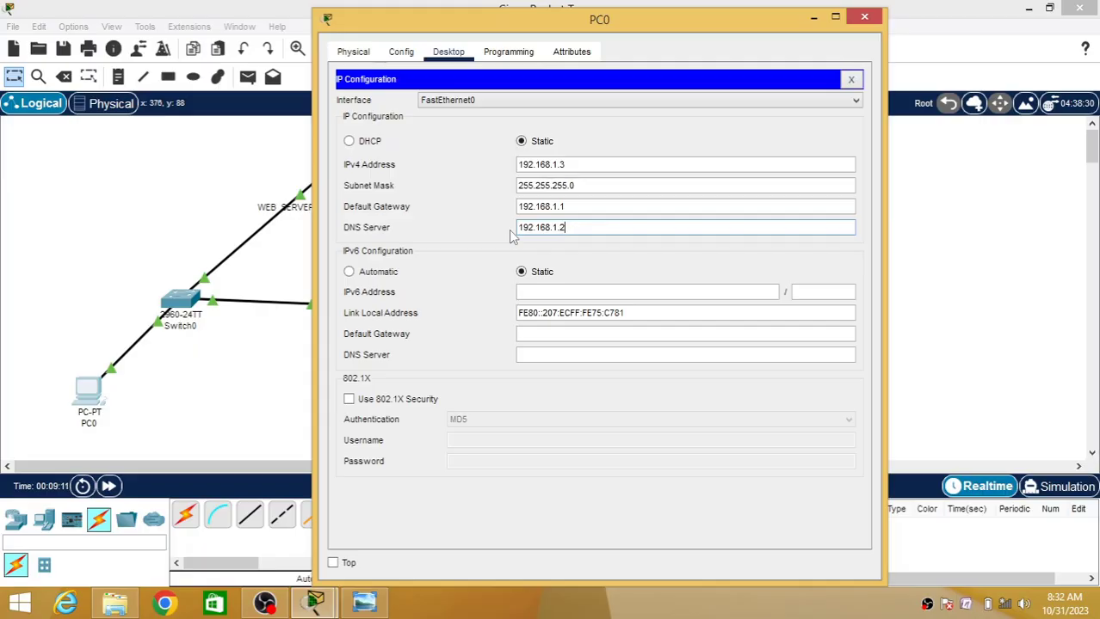
pyautogui.click(864, 17)
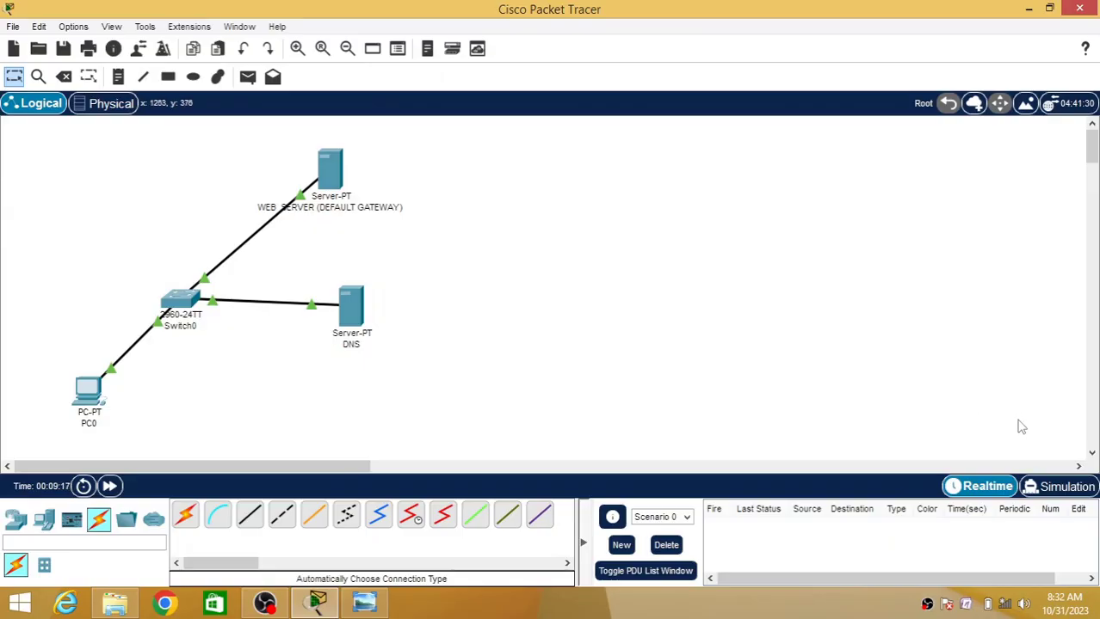
# Step: Switch to Simulation mode and bring up PC0's Web Browser
pyautogui.click(1067, 487)
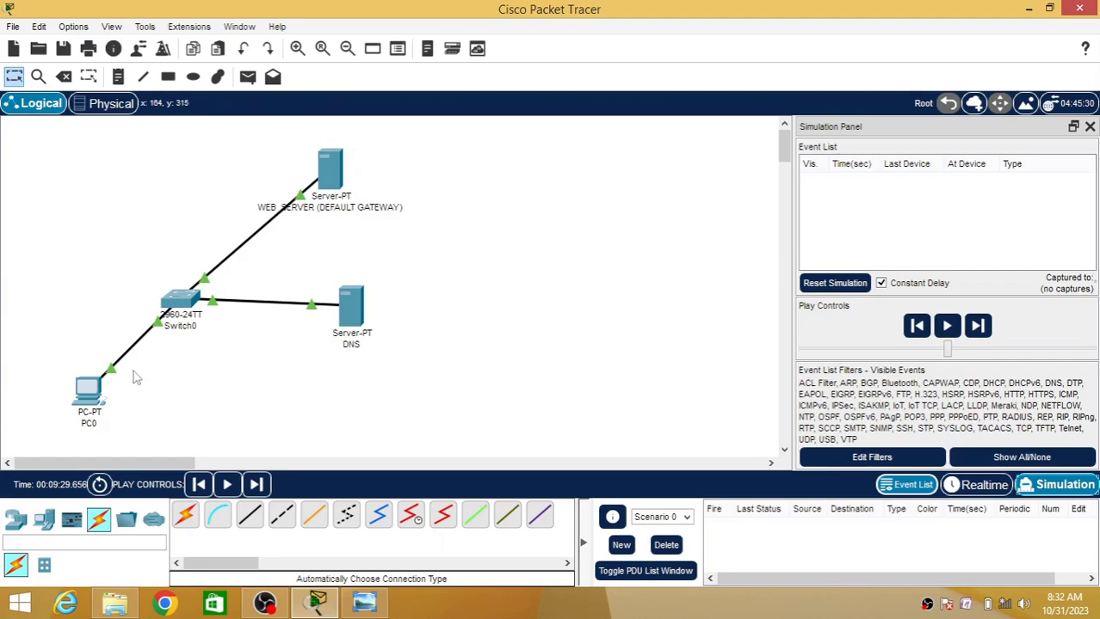
pyautogui.click(89, 393)
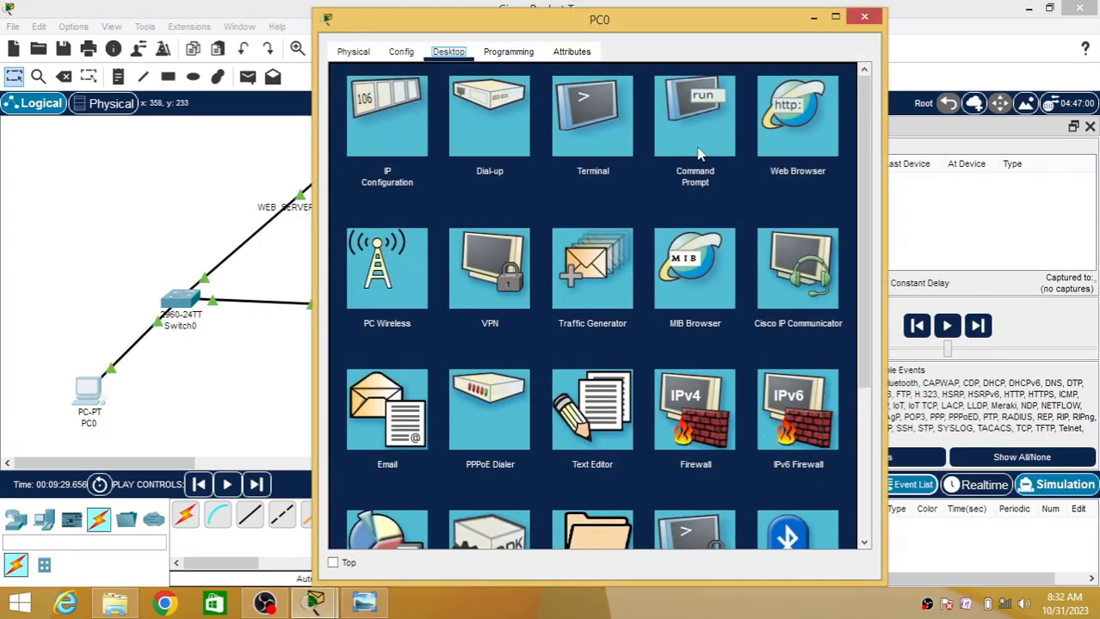
pyautogui.click(802, 127)
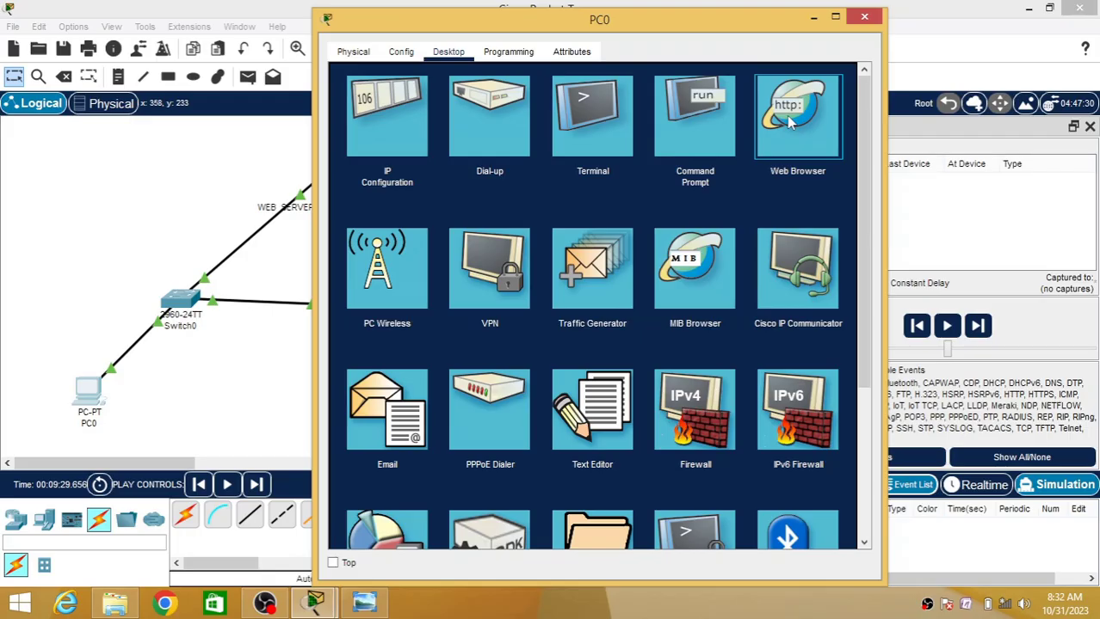
pyautogui.click(790, 123)
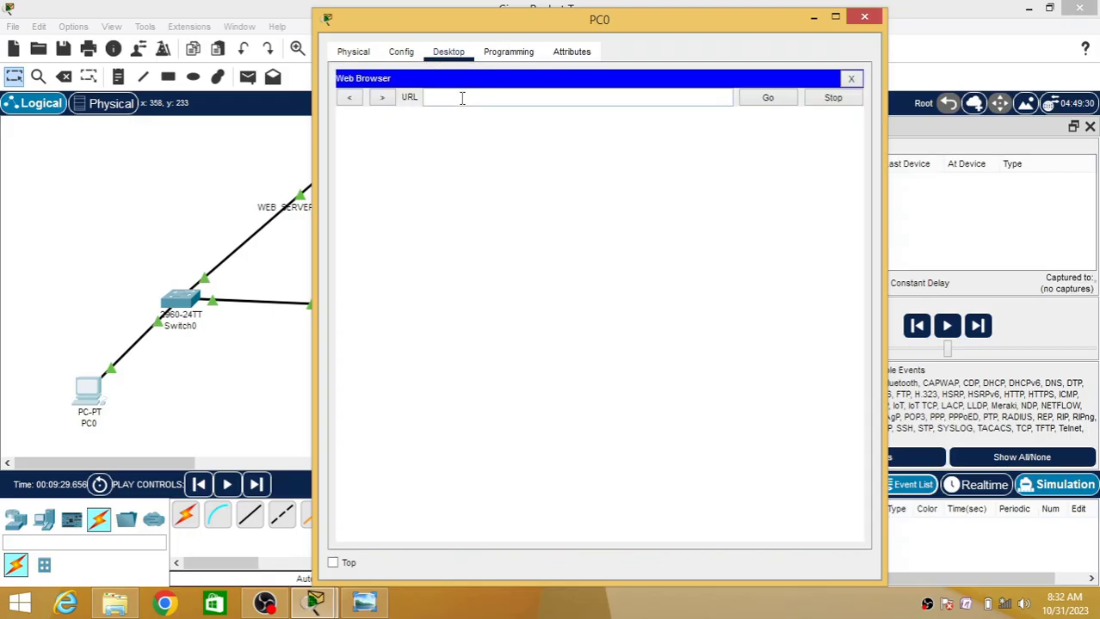
pyautogui.click(472, 98)
pyautogui.write('www.m')
pyautogui.write('s')
pyautogui.press('BackSpace')
pyautogui.write('website.com')
pyautogui.click(769, 100)
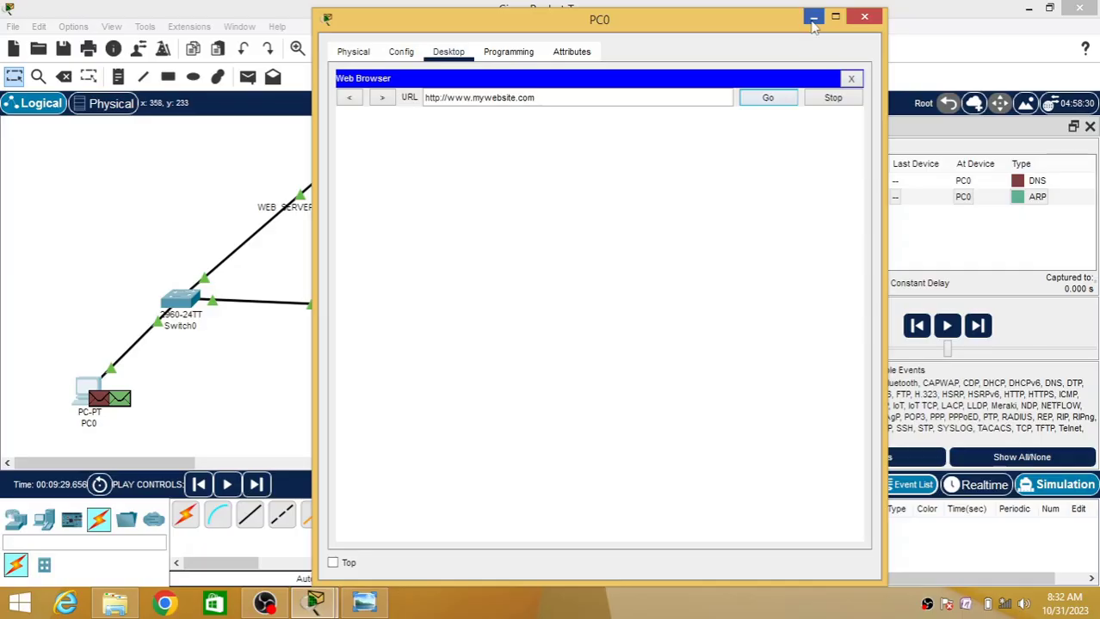
# Step: Hide PC0's window and step PC0's ARP request out and its ARP reply back
pyautogui.click(813, 20)
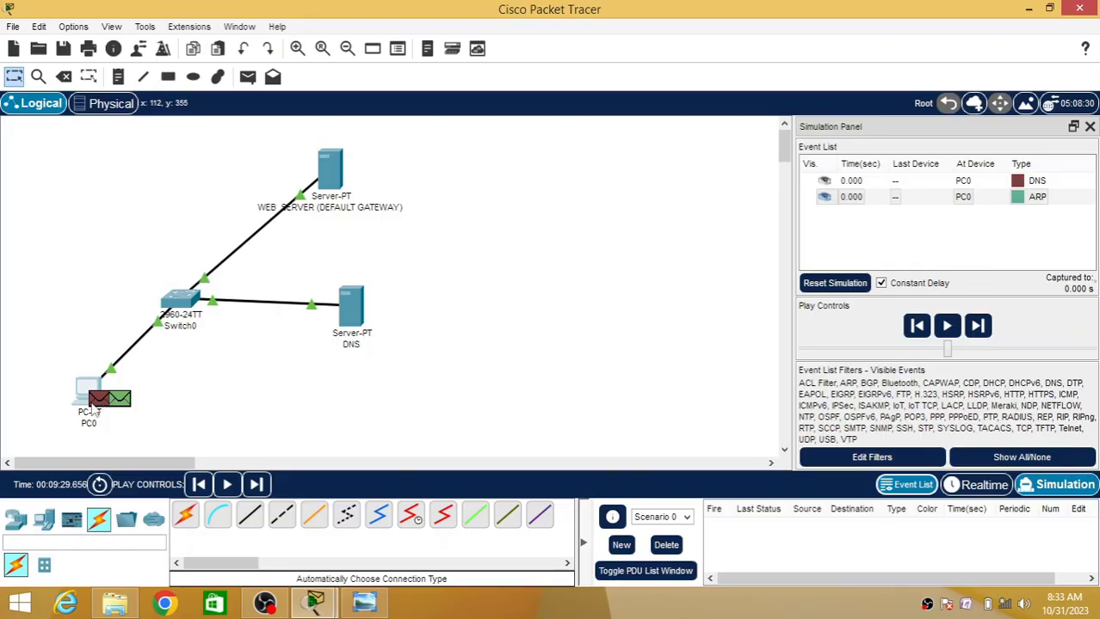
pyautogui.moveTo(93, 410)
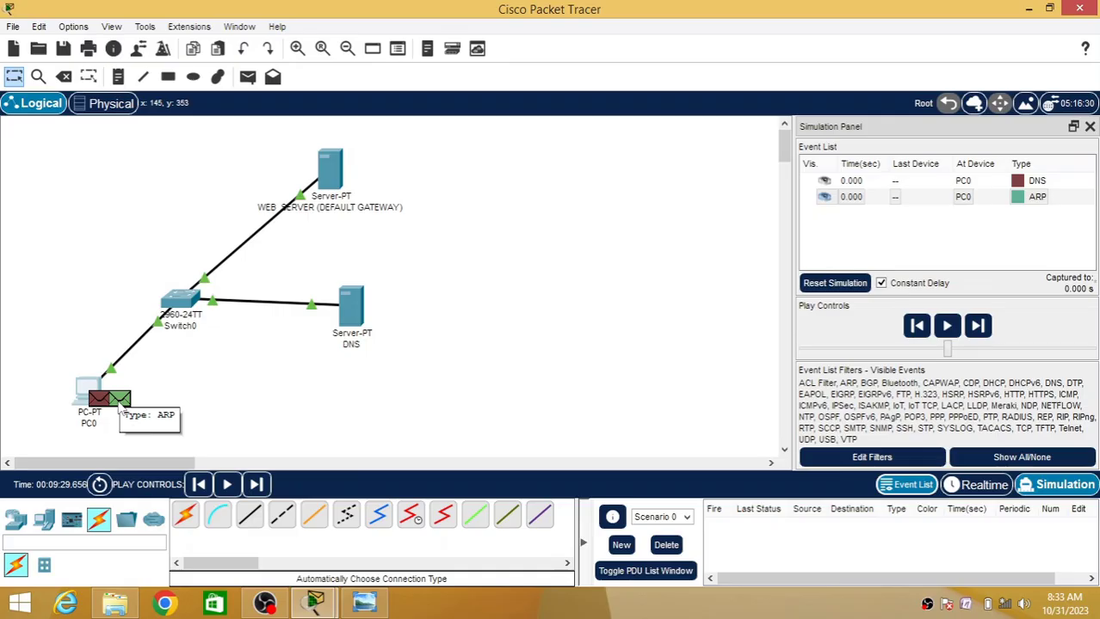
pyautogui.click(982, 329)
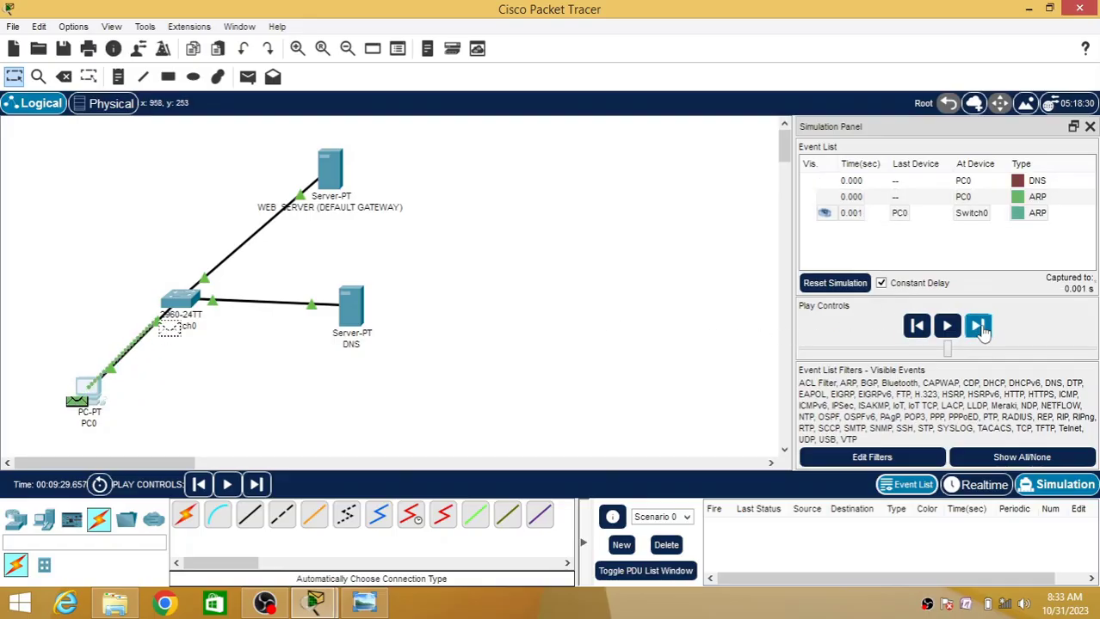
pyautogui.click(979, 326)
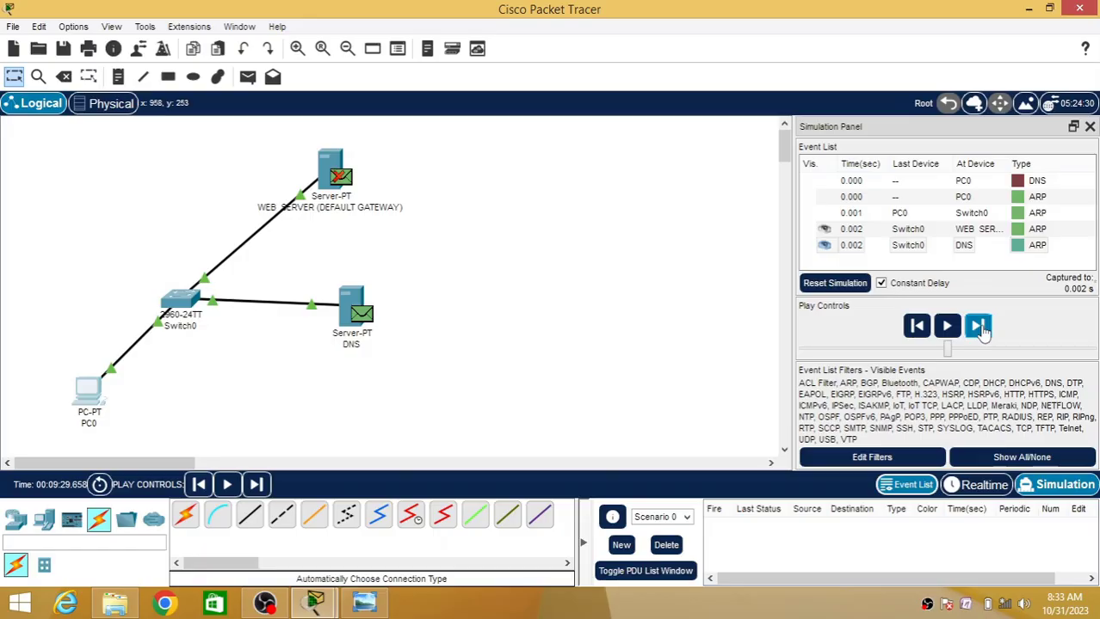
pyautogui.click(979, 326)
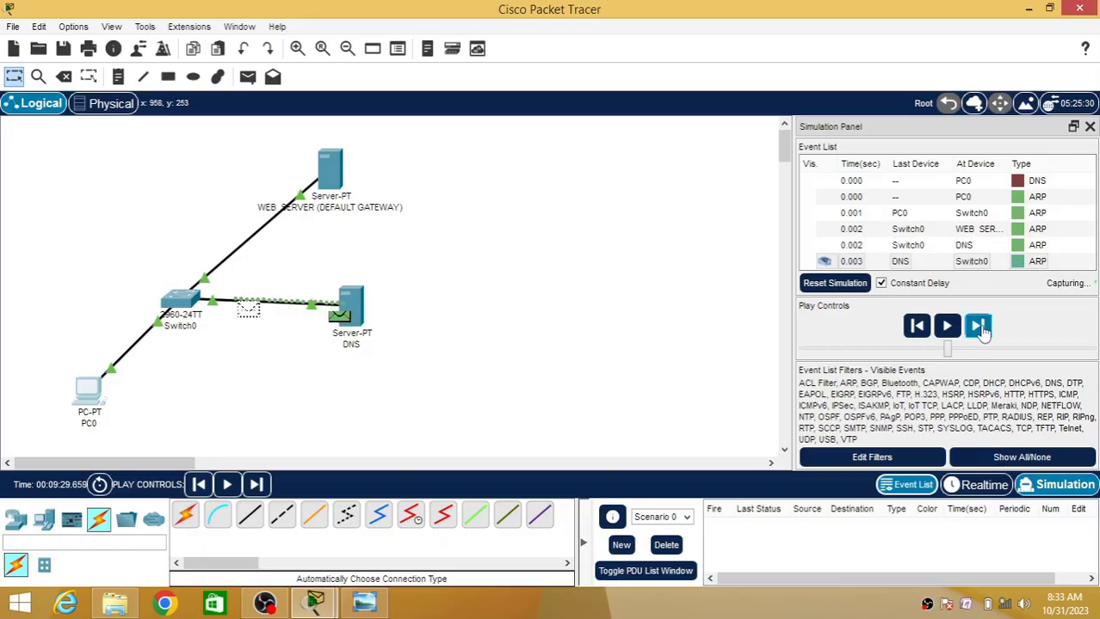
pyautogui.click(978, 326)
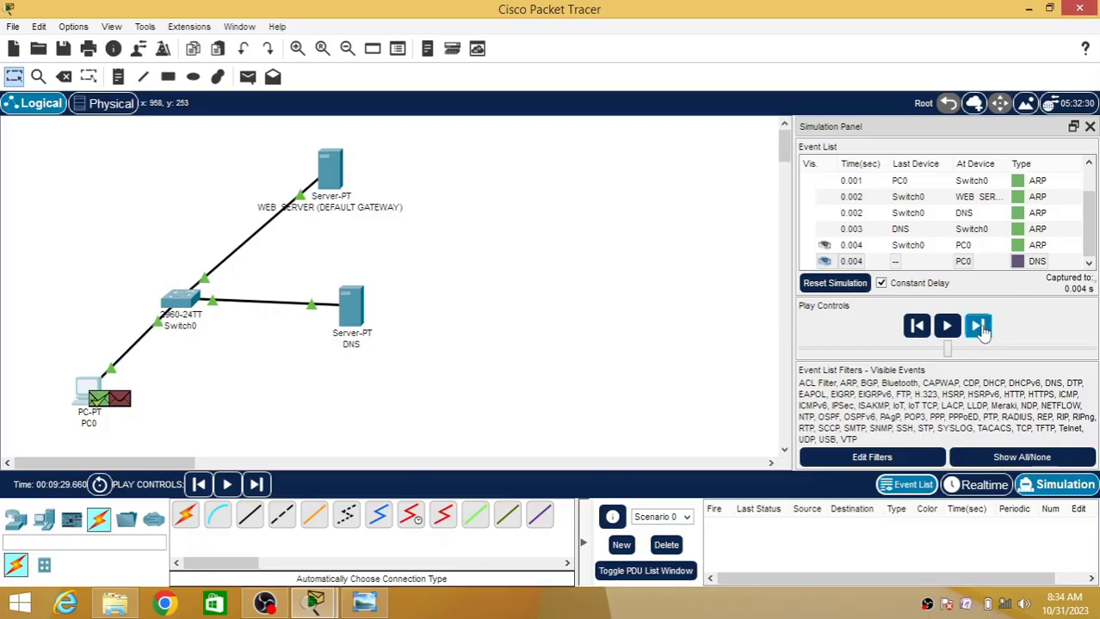
# Step: Step PC0's DNS query to the DNS server and its reply back to PC0
pyautogui.click(979, 326)
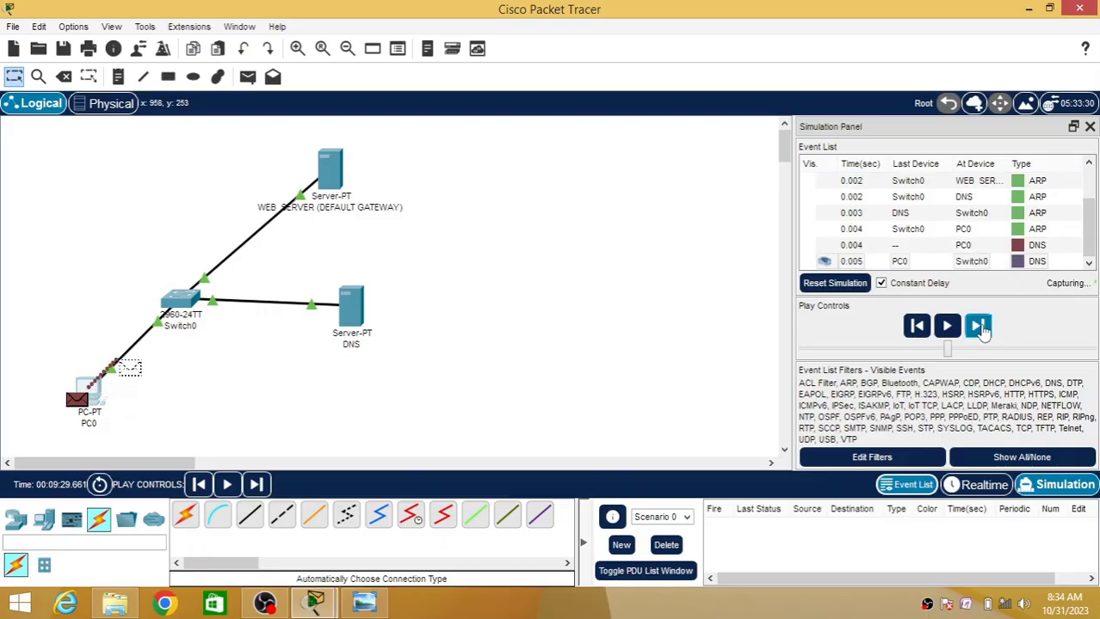
pyautogui.click(979, 326)
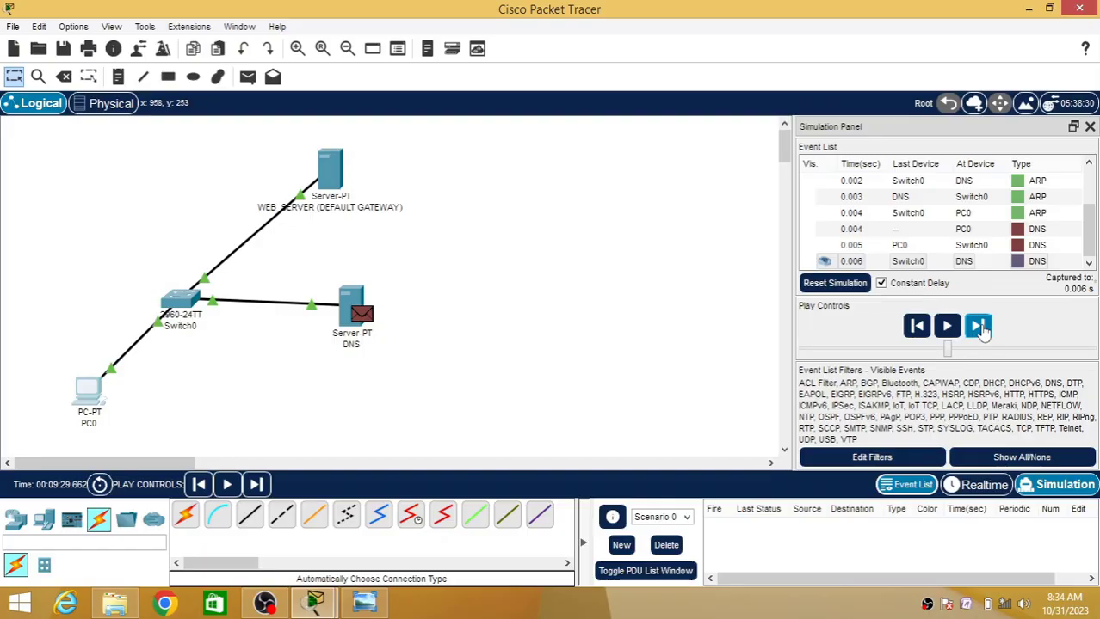
pyautogui.click(978, 326)
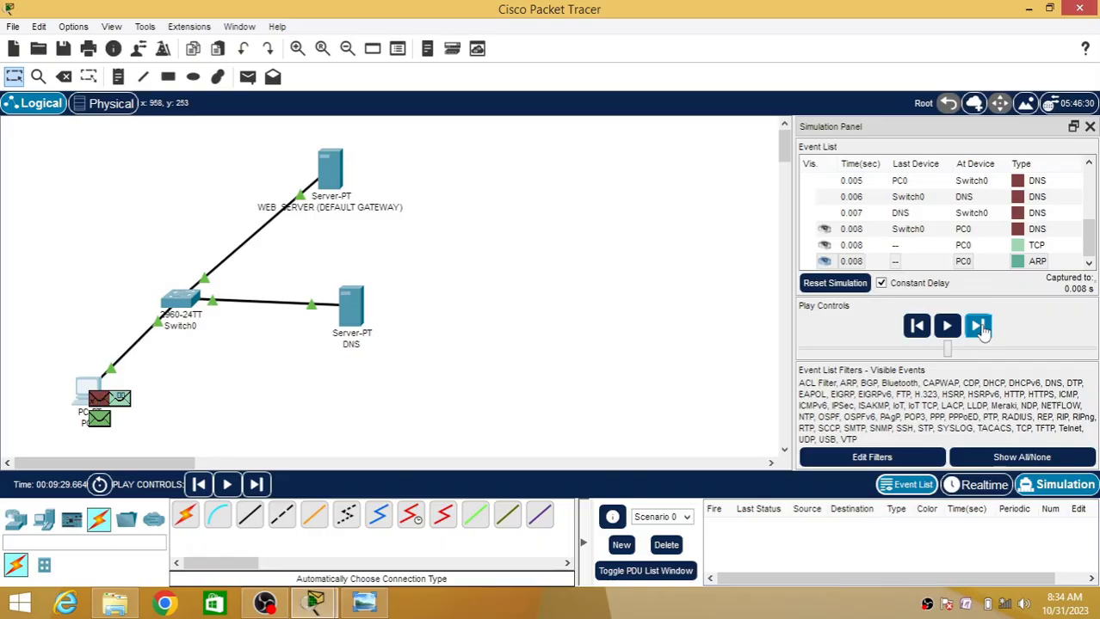
# Step: Step PC0's new ARP request to both servers and the web server's ARP reply
pyautogui.click(981, 329)
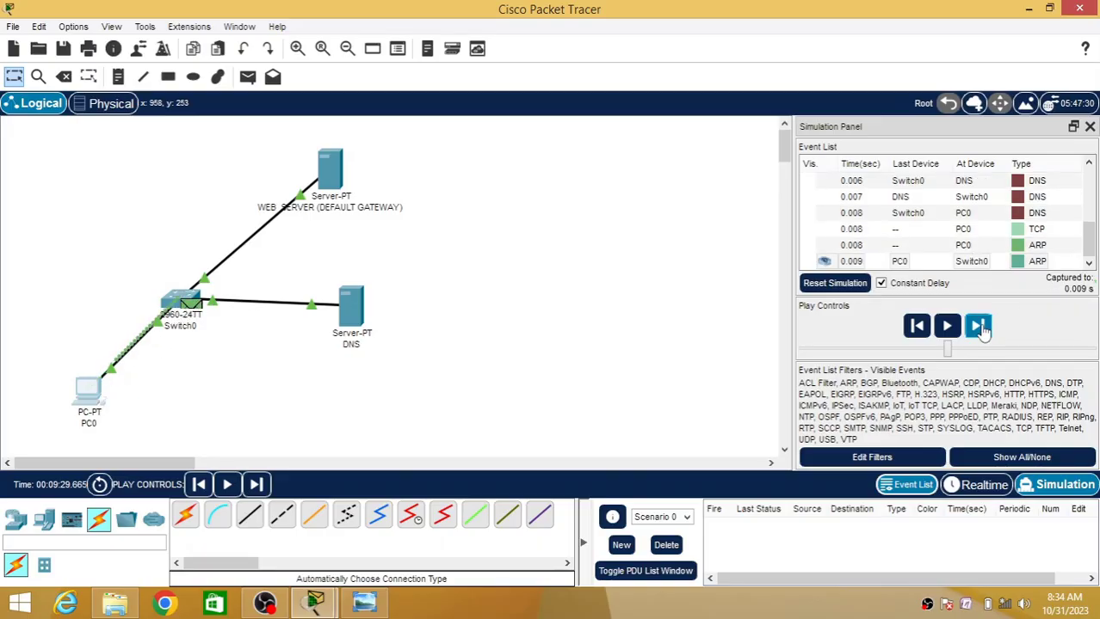
pyautogui.click(982, 329)
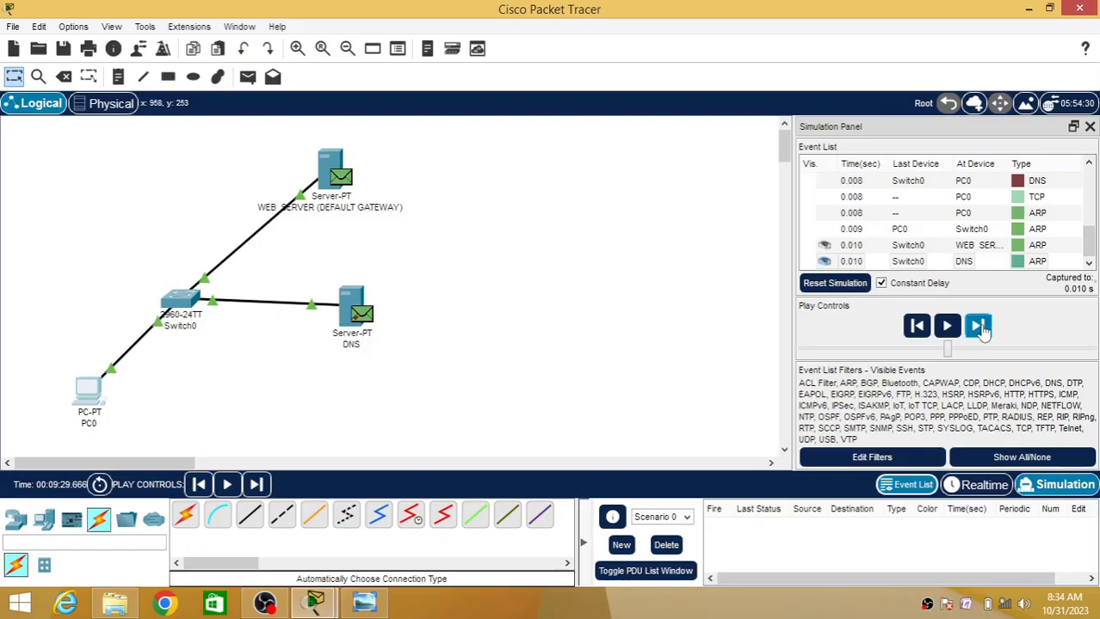
pyautogui.click(978, 327)
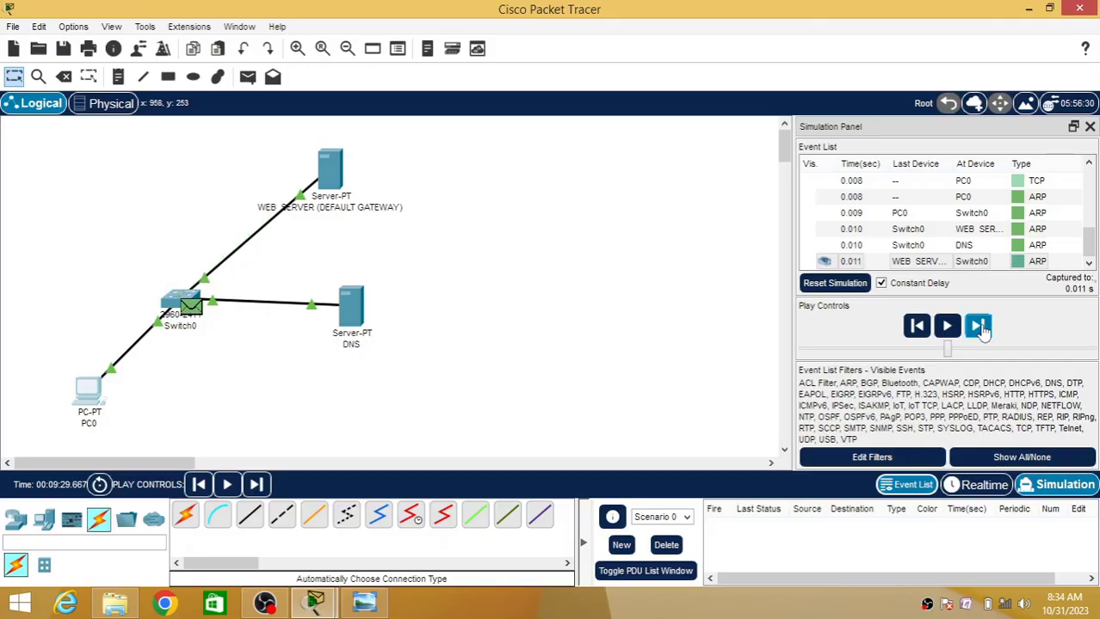
pyautogui.click(978, 327)
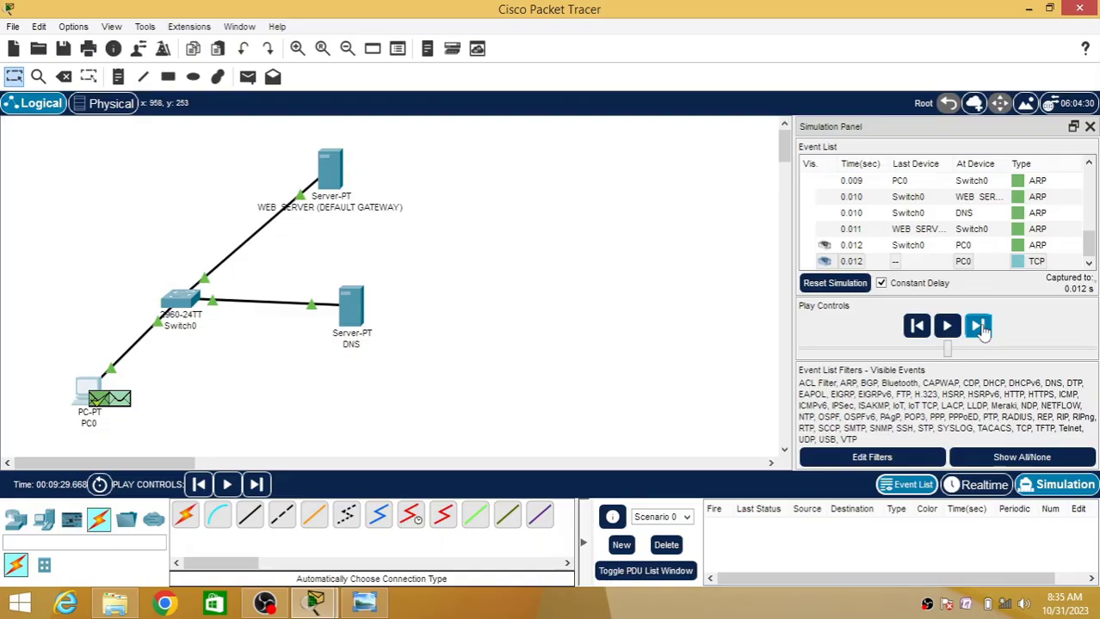
# Step: Step PC0's TCP packet to the web server and the server's TCP reply back to PC0
pyautogui.click(979, 327)
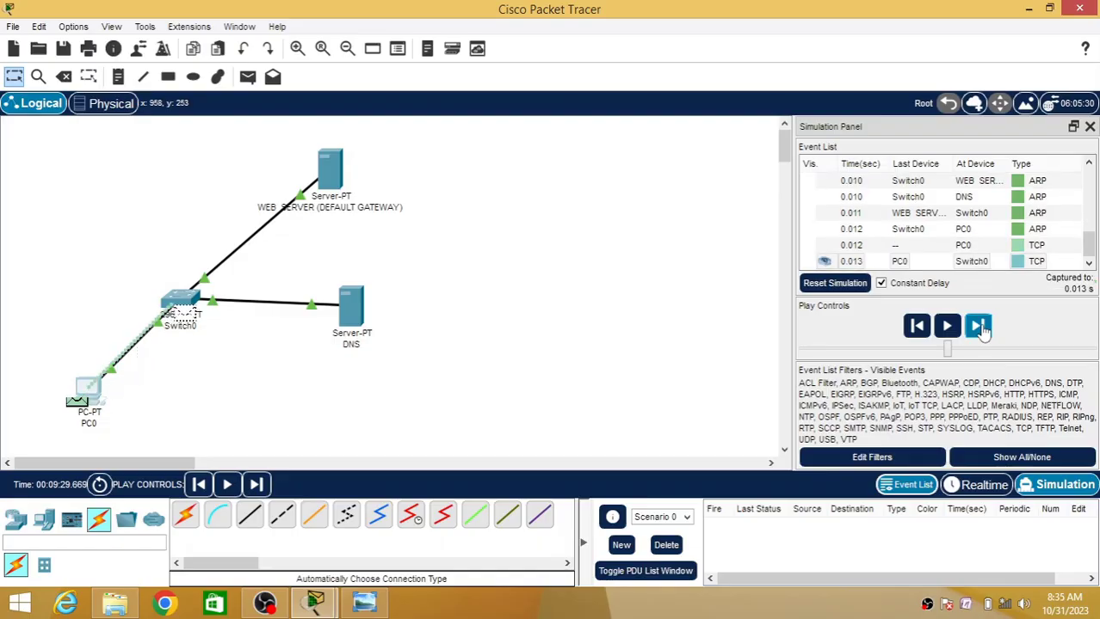
pyautogui.click(979, 327)
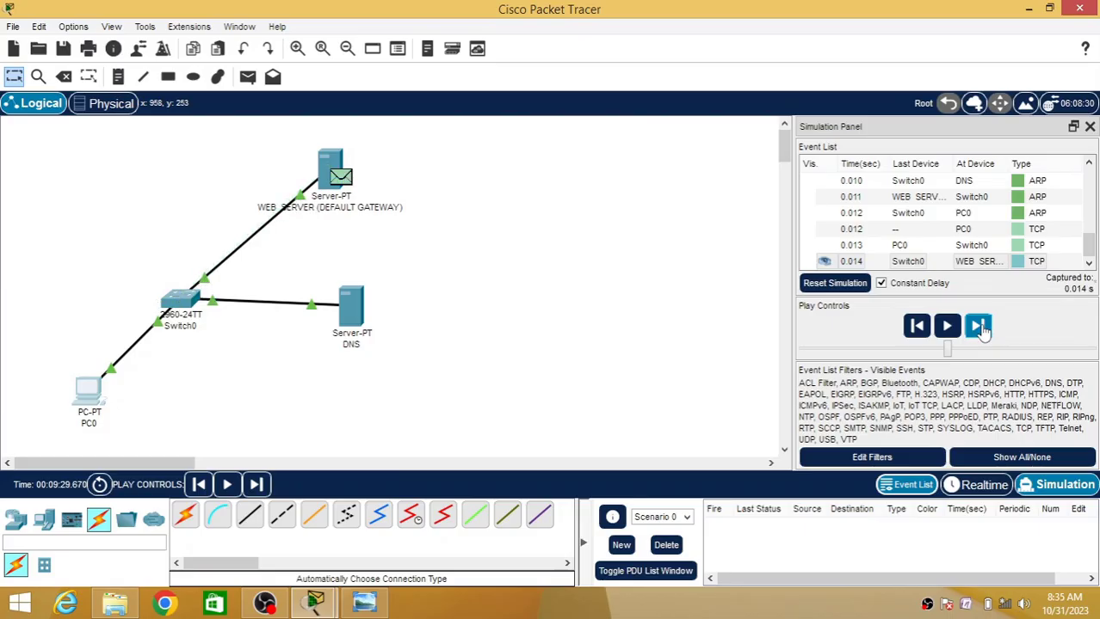
pyautogui.click(978, 327)
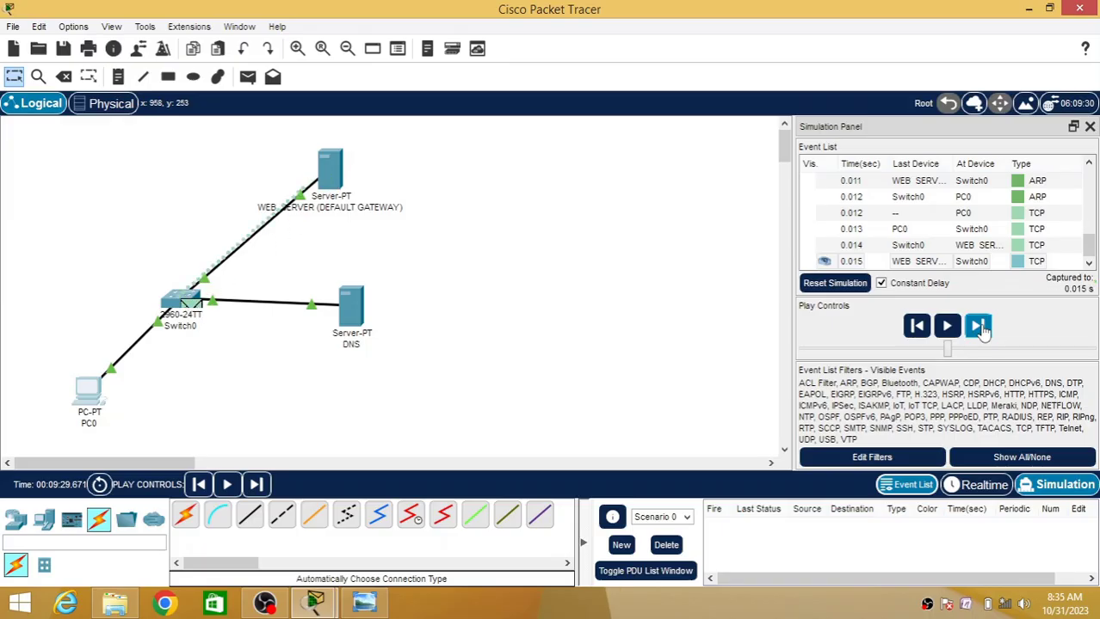
pyautogui.click(978, 326)
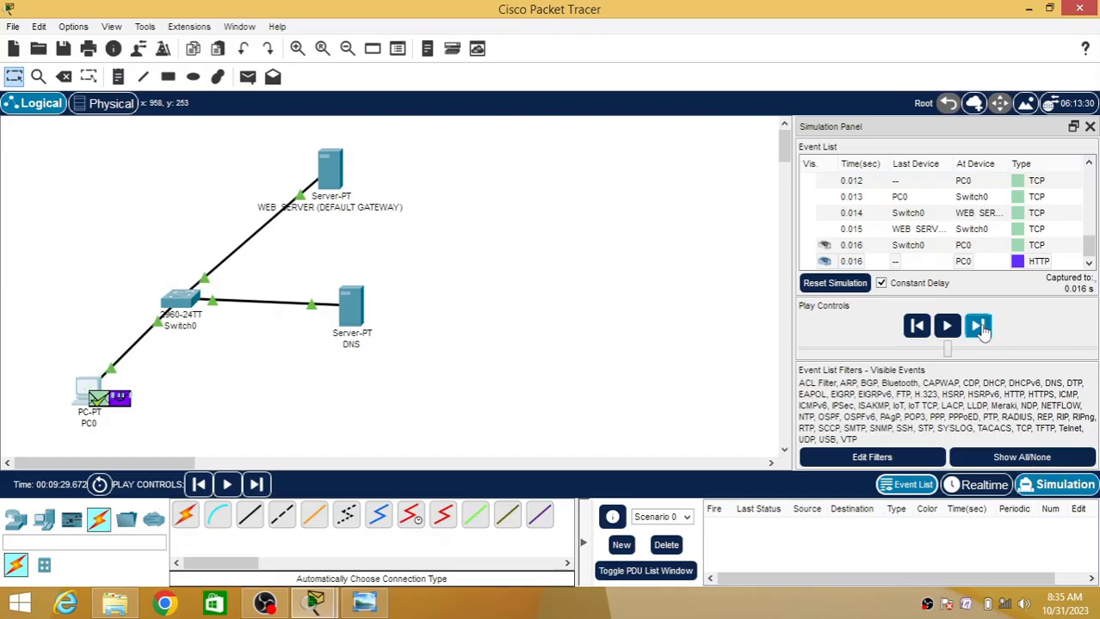
# Step: Step PC0's HTTP request out, briefly restoring and re-minimizing its browser window
pyautogui.click(980, 327)
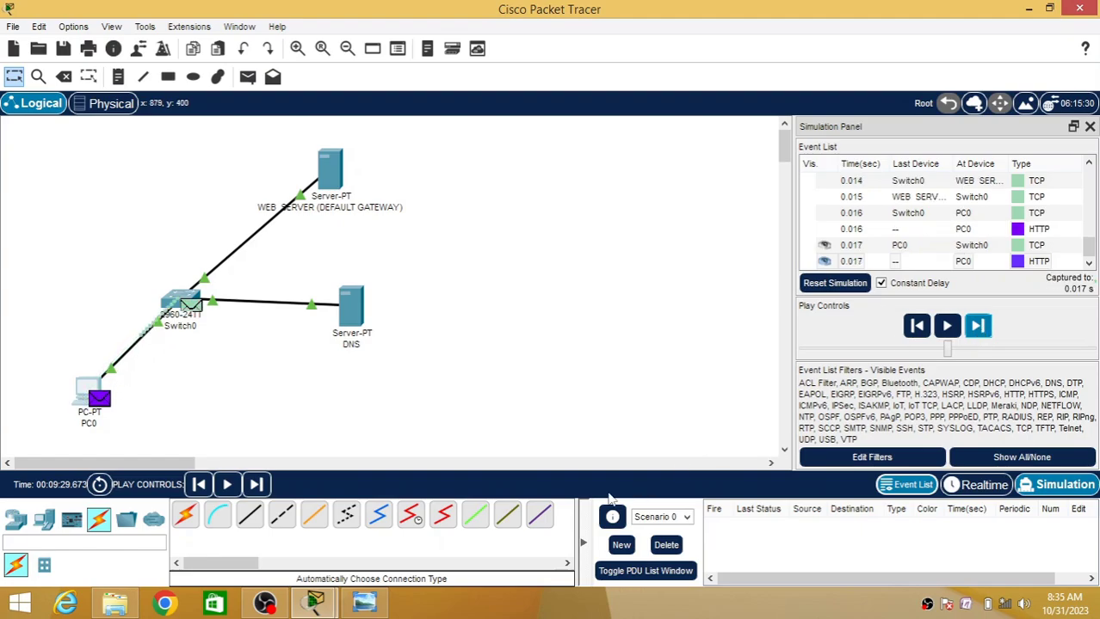
pyautogui.moveTo(316, 605)
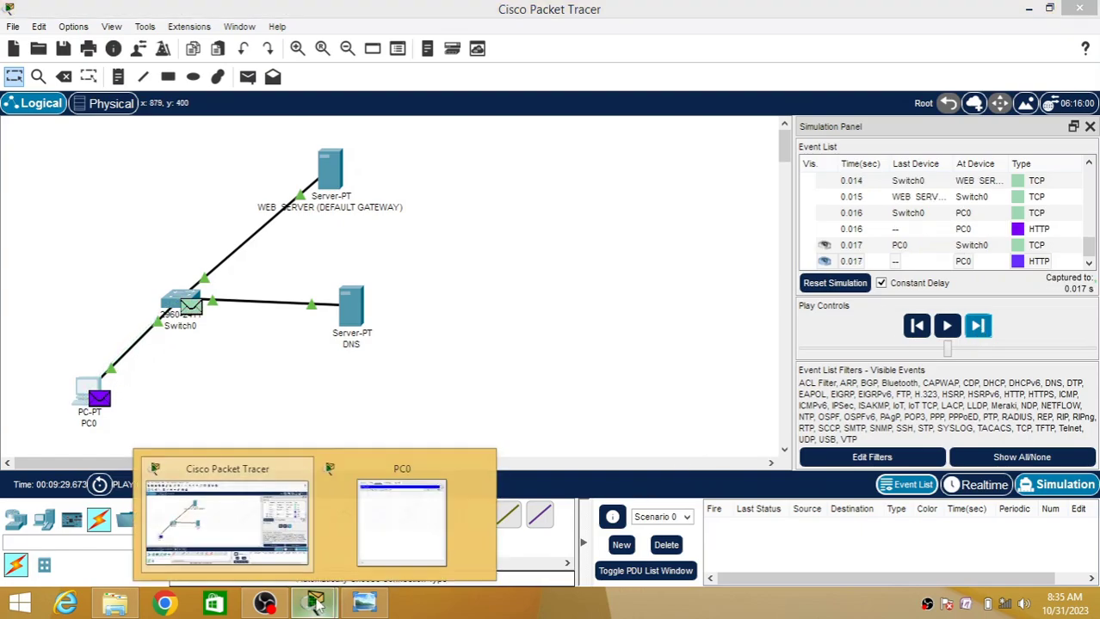
pyautogui.click(403, 516)
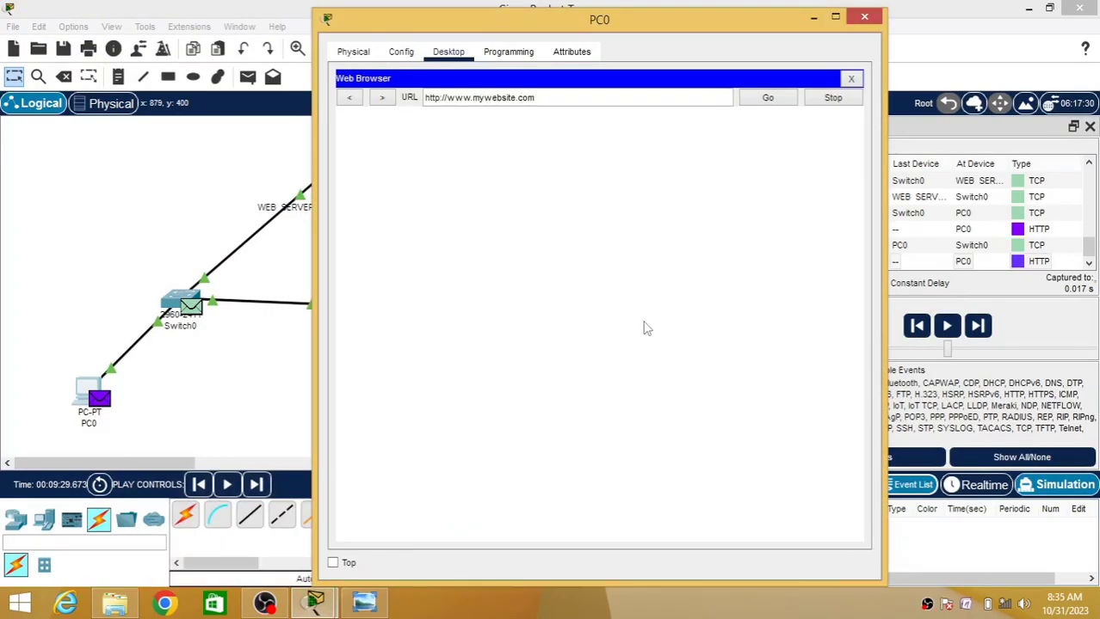
pyautogui.click(813, 17)
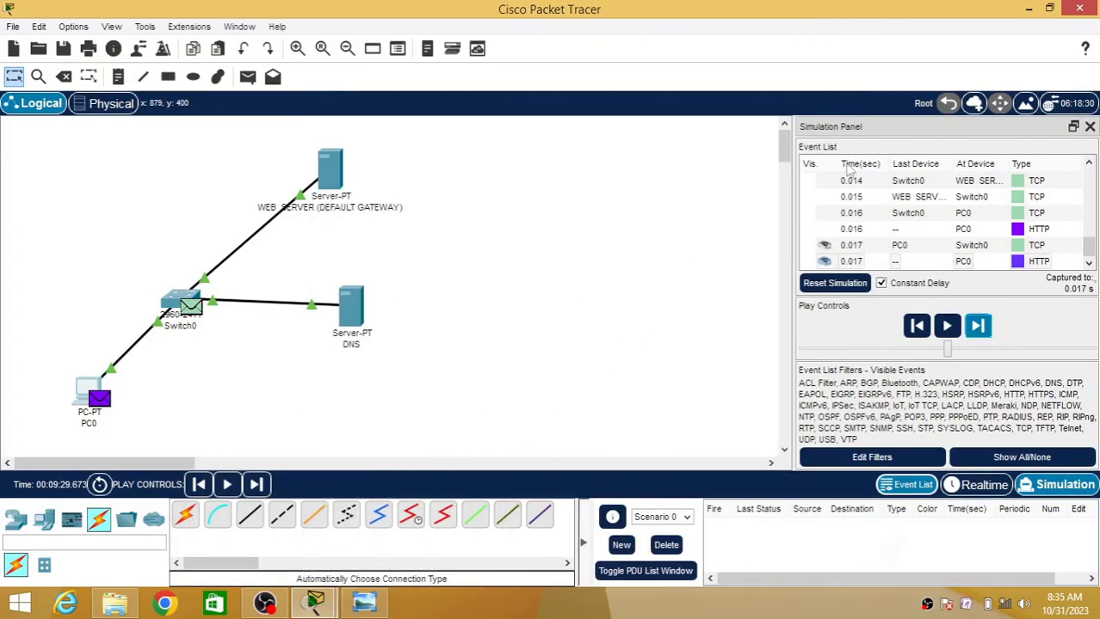
# Step: Step the HTTP request to the web server and its reply back to PC0 at 0.021 s
pyautogui.click(978, 326)
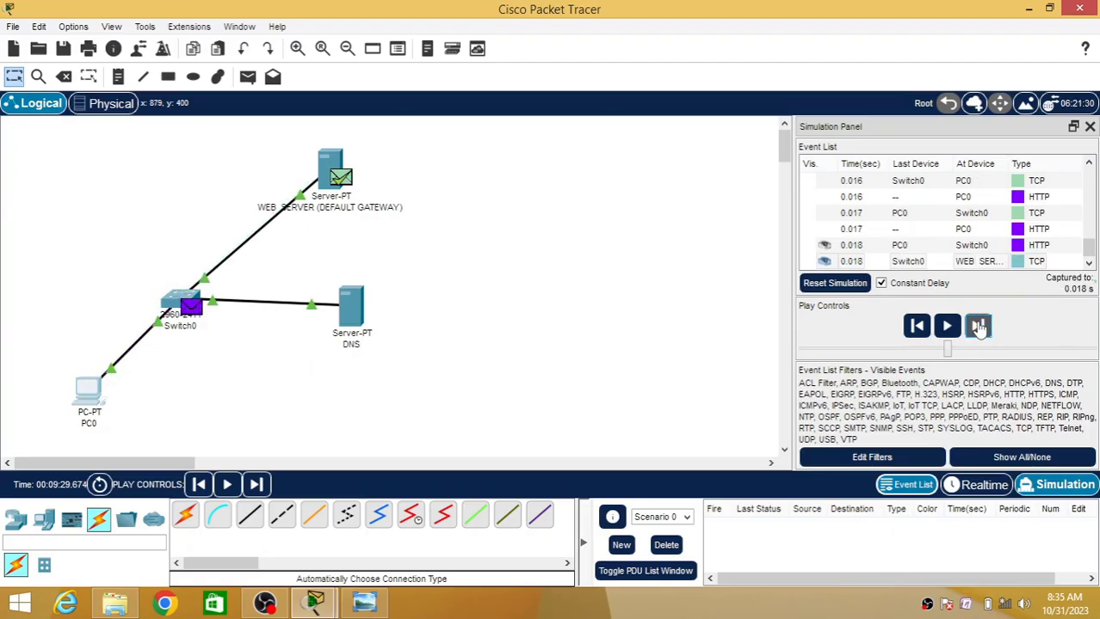
pyautogui.click(978, 326)
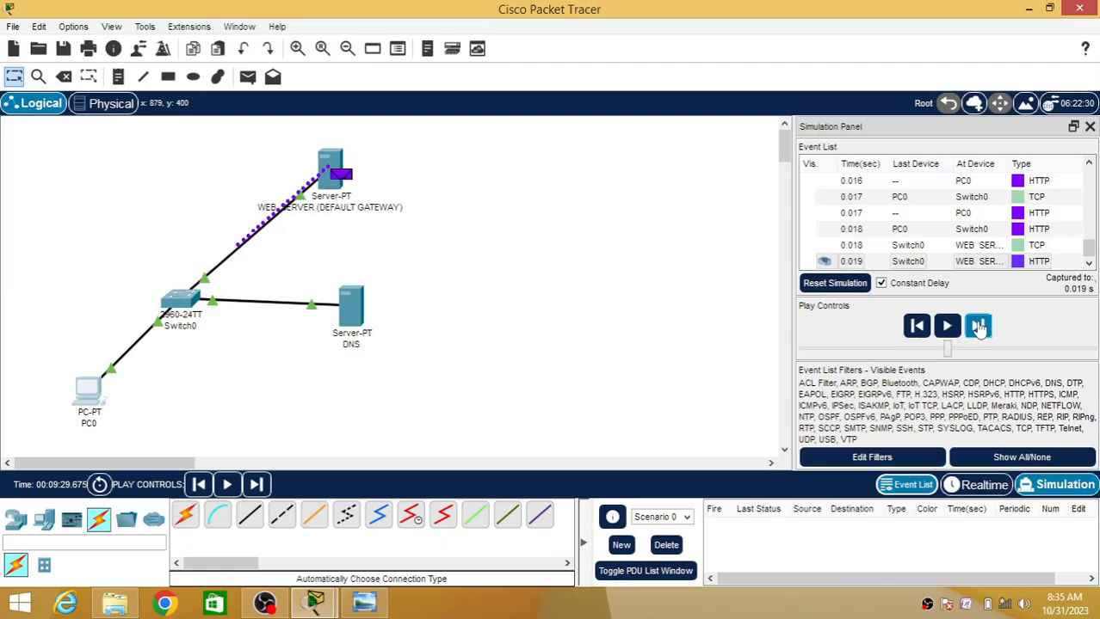
pyautogui.click(978, 326)
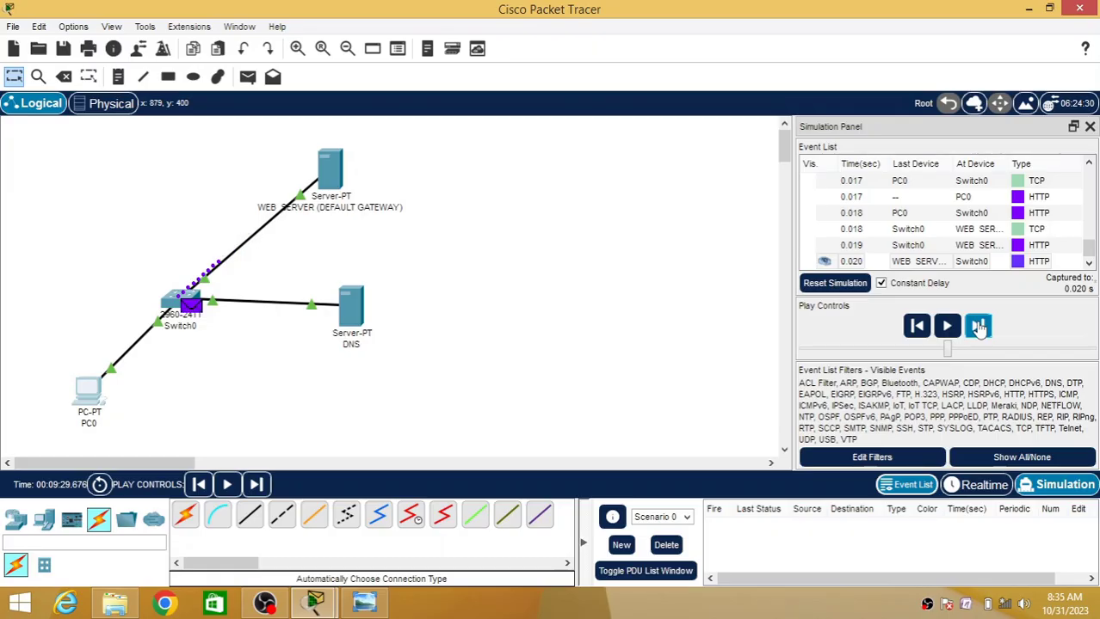
pyautogui.click(978, 326)
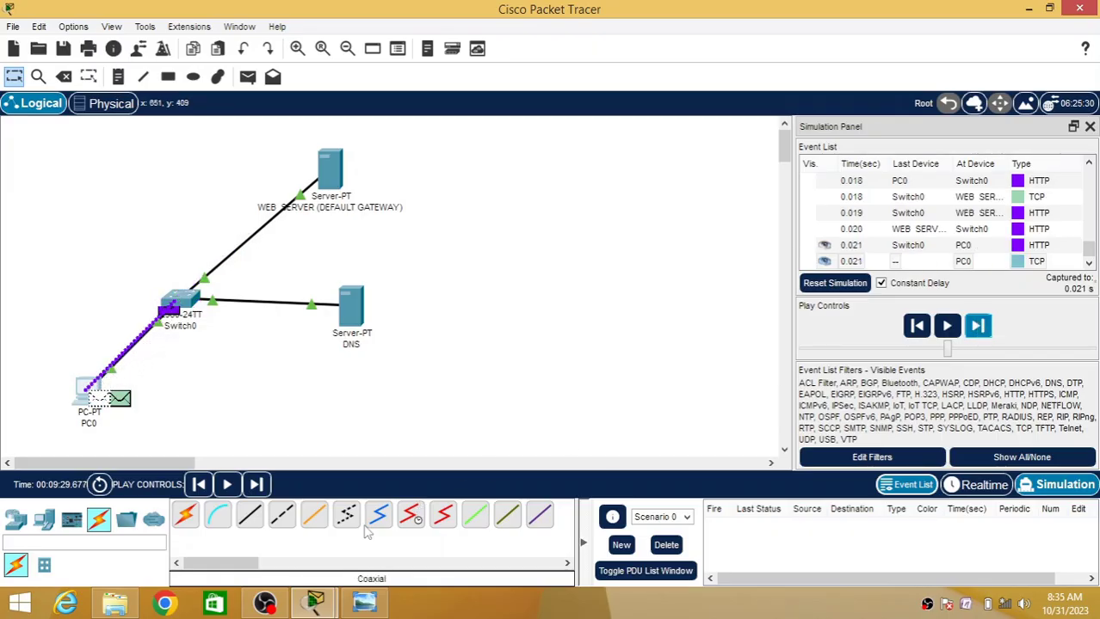
# Step: View the Welcome TO MY WEBSITE page in PC0's browser, then minimize the window
pyautogui.moveTo(334, 600)
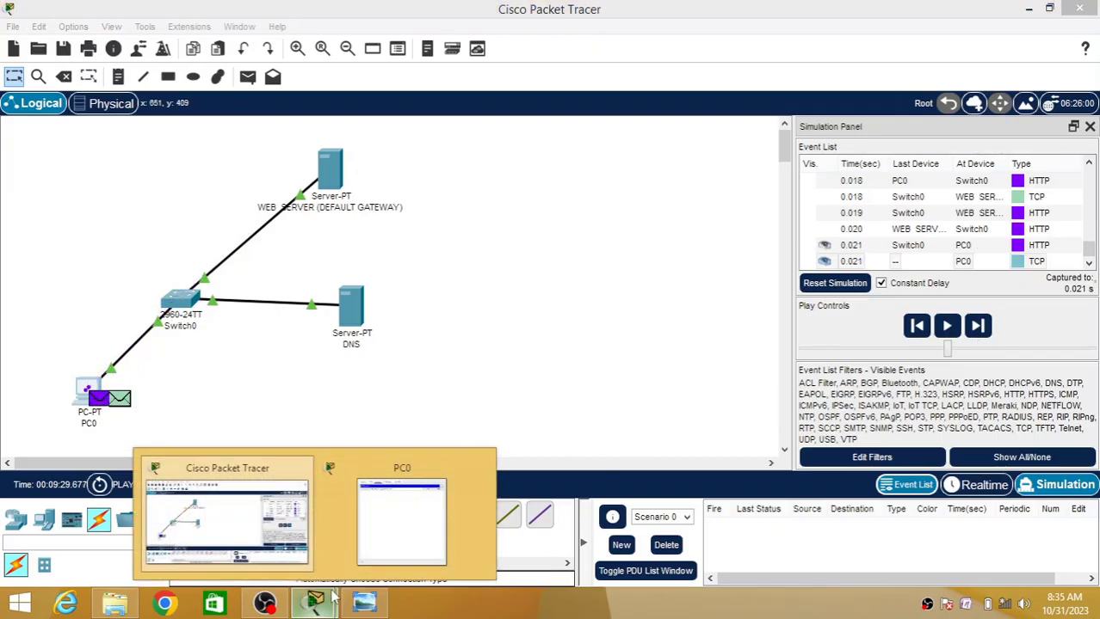
pyautogui.click(417, 527)
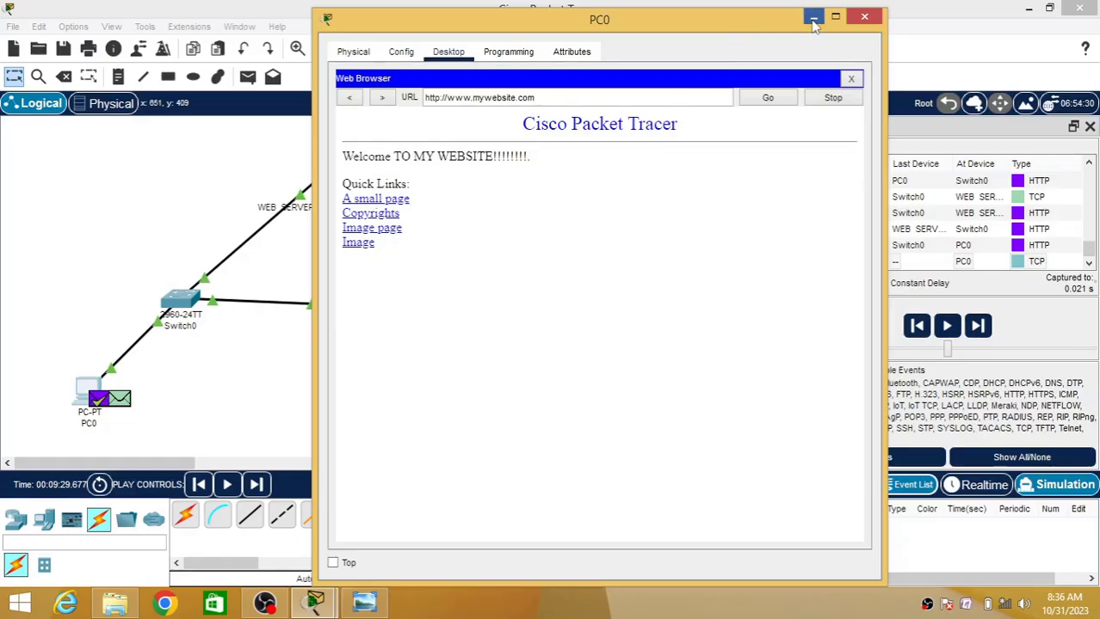
pyautogui.click(814, 18)
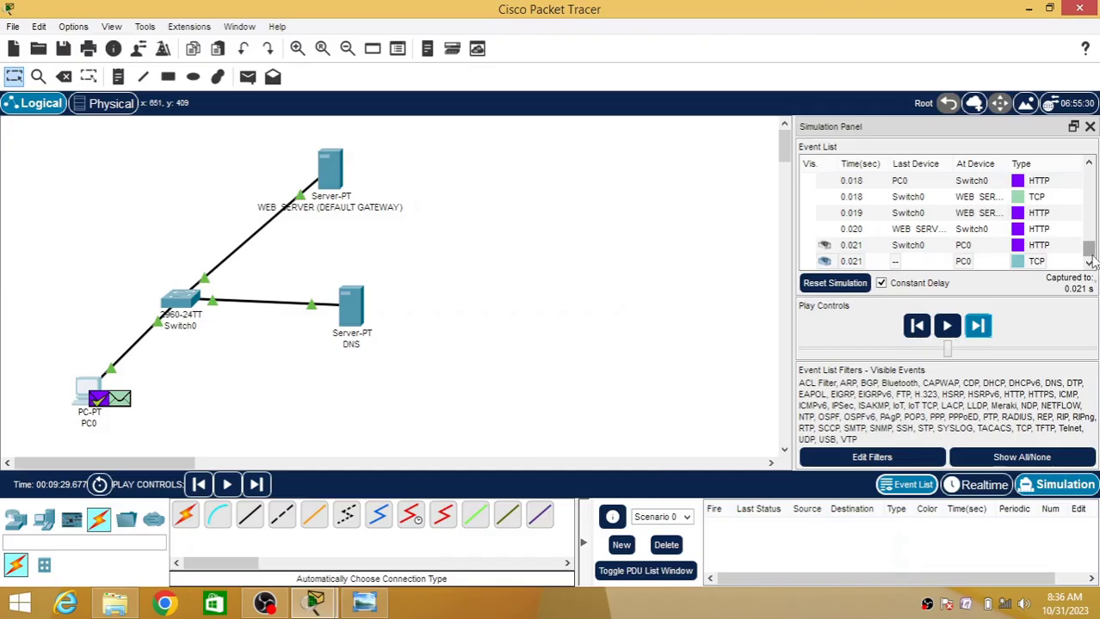
# Step: Open the PDU details of PC0's 0.021 s HTTP reply and show the Layer 7: HTTP explanation
pyautogui.click(1018, 248)
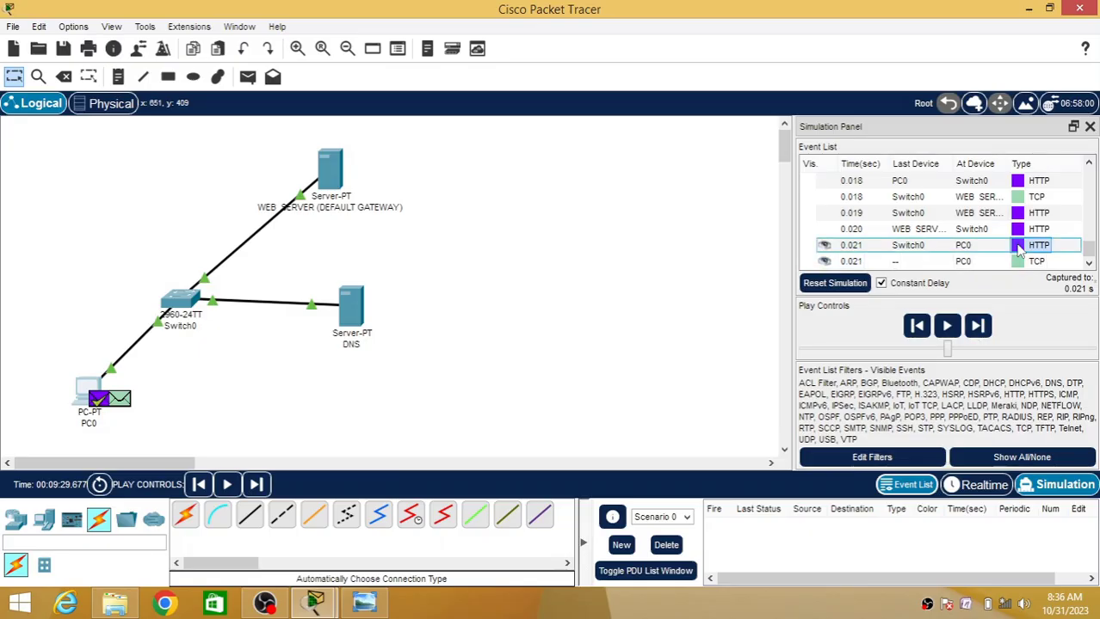
pyautogui.click(1018, 248)
pyautogui.click(769, 67)
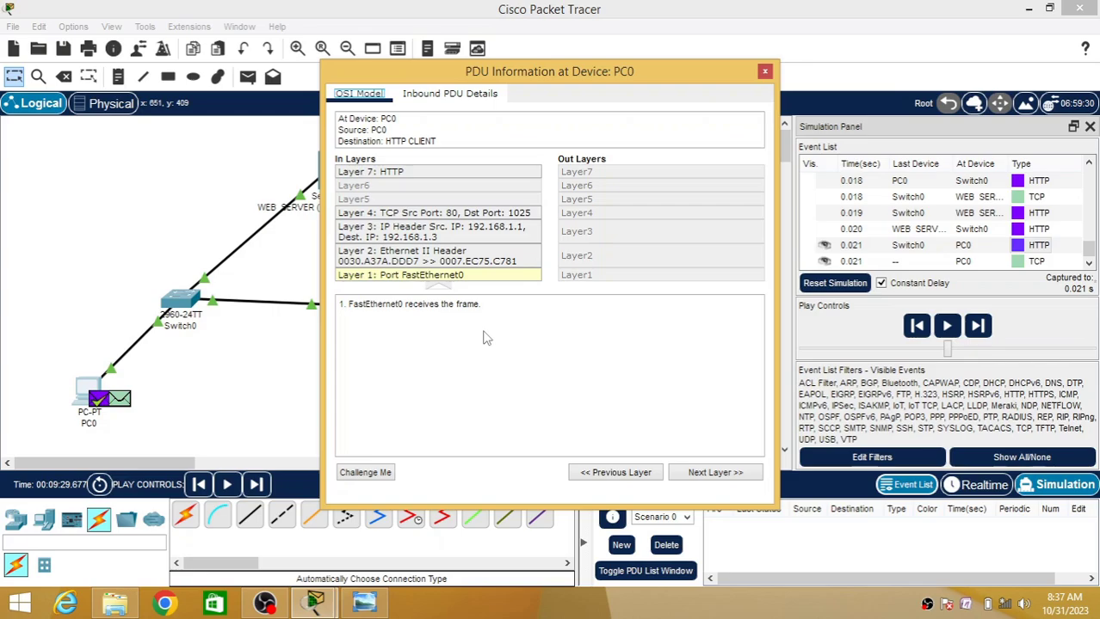
pyautogui.click(401, 175)
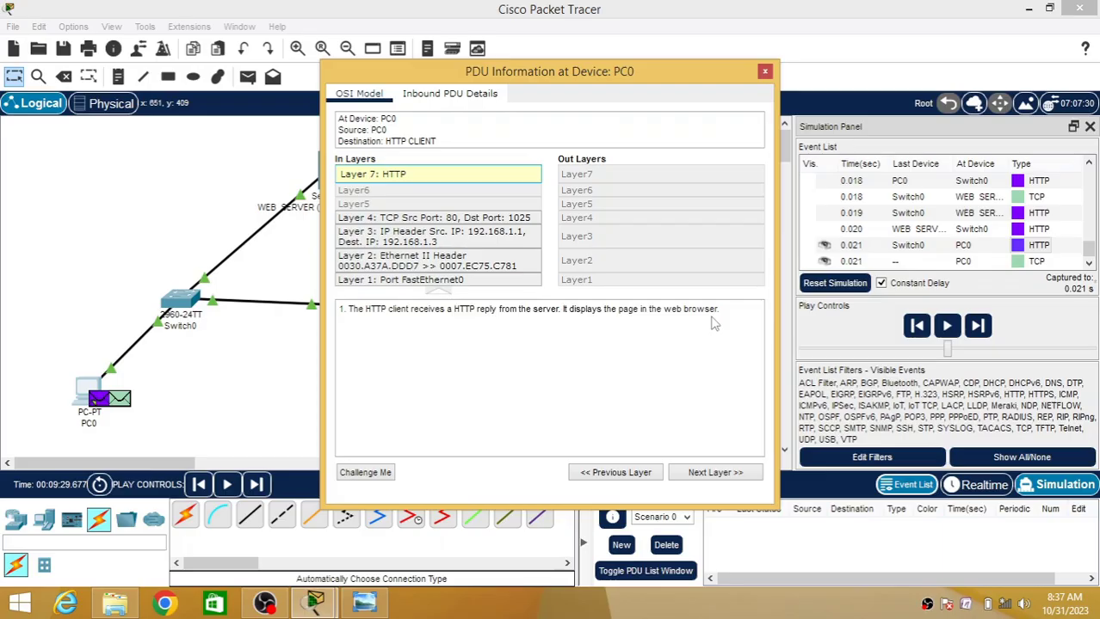
pyautogui.click(1021, 248)
# Step: Review the Inbound PDU Details' Ethernet, IP, TCP and HTTP fields, then close the window
pyautogui.click(440, 97)
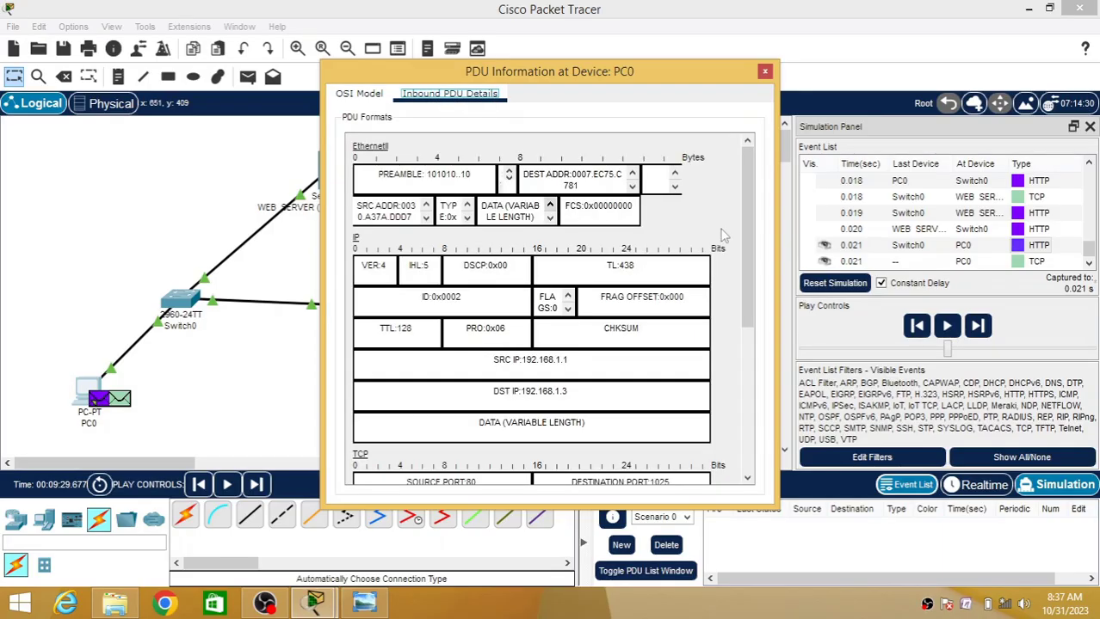
pyautogui.moveTo(750, 260); pyautogui.dragTo(765, 422)
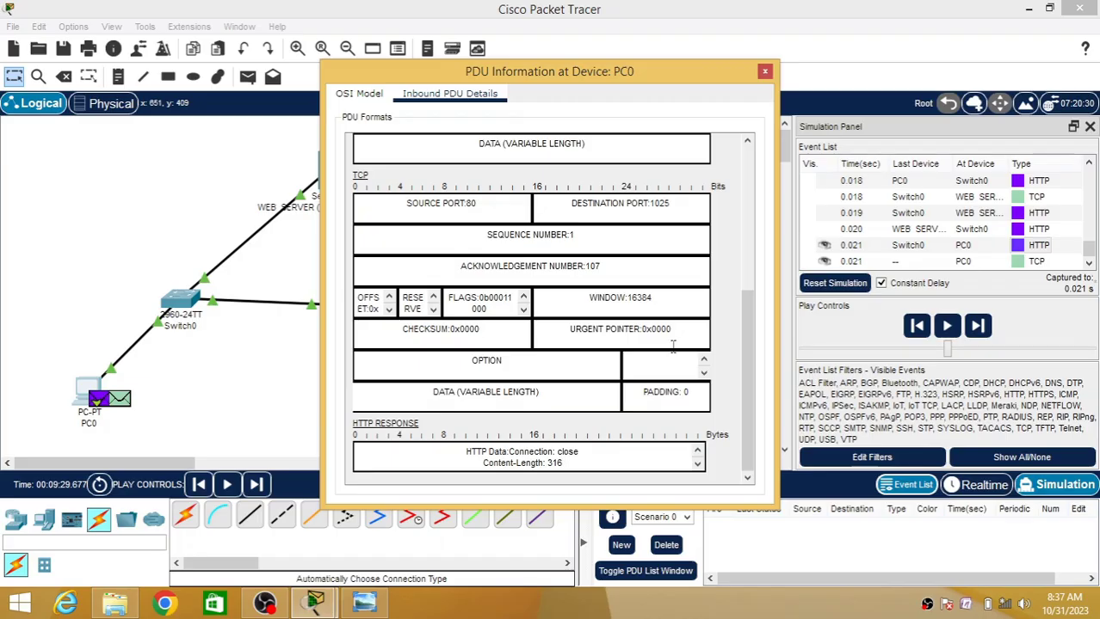
pyautogui.moveTo(751, 396); pyautogui.dragTo(750, 240)
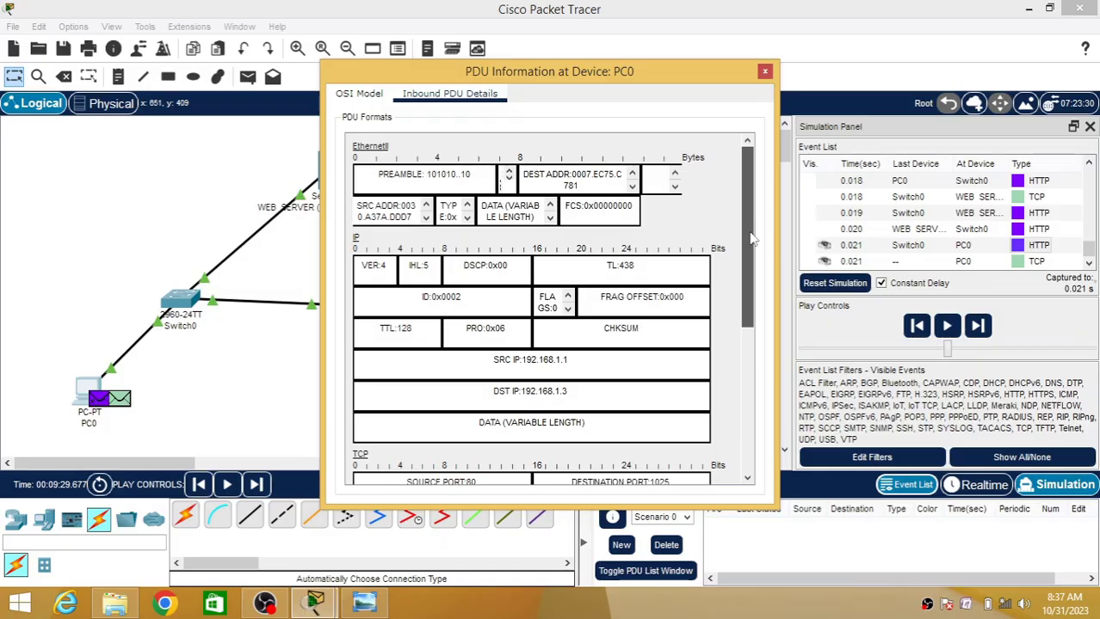
pyautogui.click(764, 70)
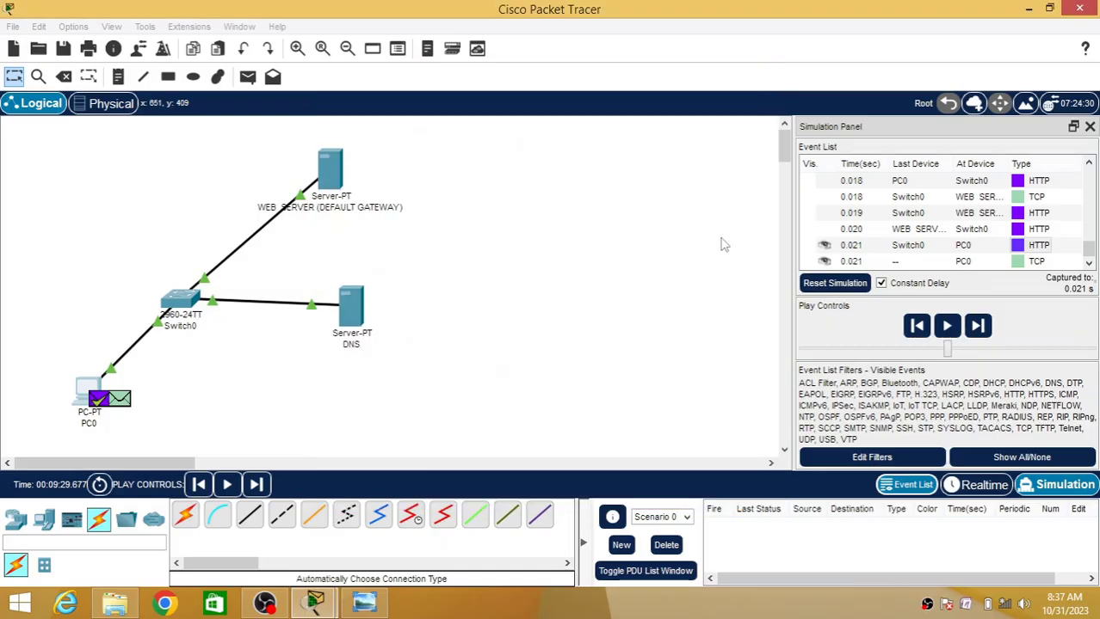